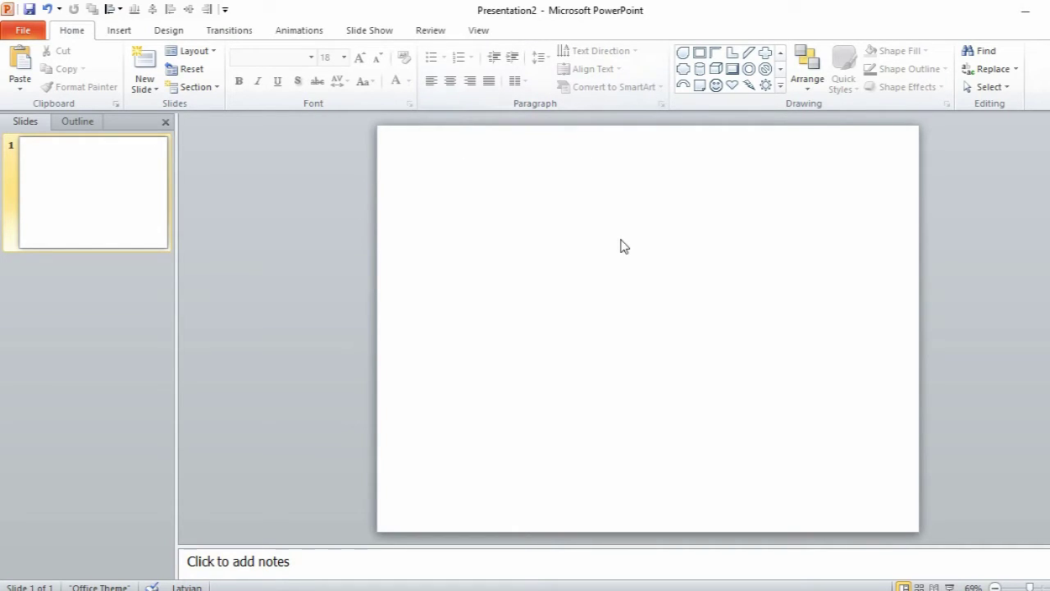
Step: Insert an L-shape on the blank slide and widen it slightly
{"action": "left_click", "coordinate": [733, 50]}
{"action": "left_click", "coordinate": [571, 268]}
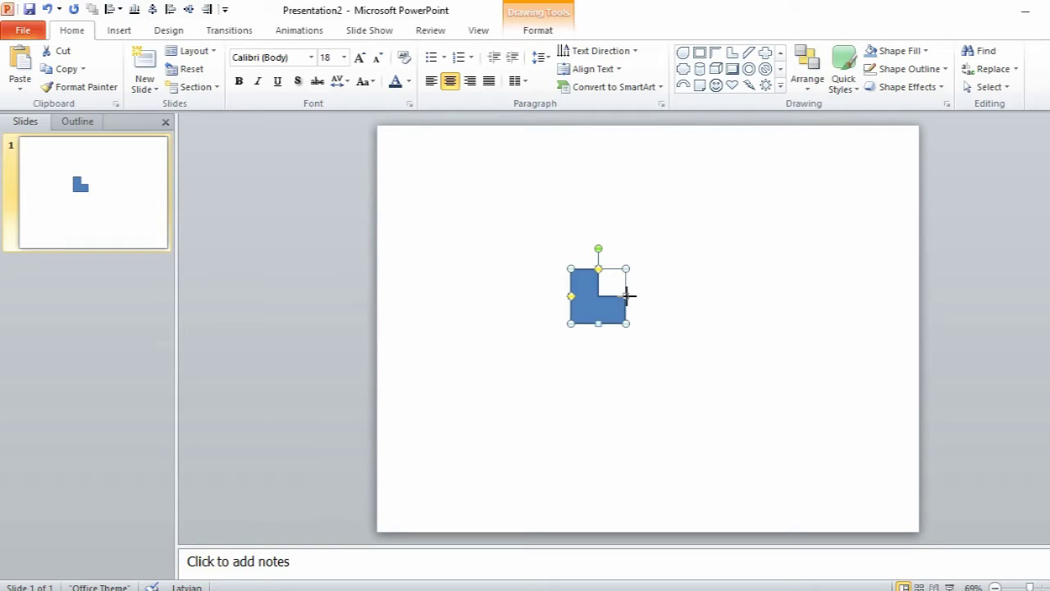
{"action": "left_click_drag", "start_coordinate": [631, 296], "coordinate": [636, 296]}
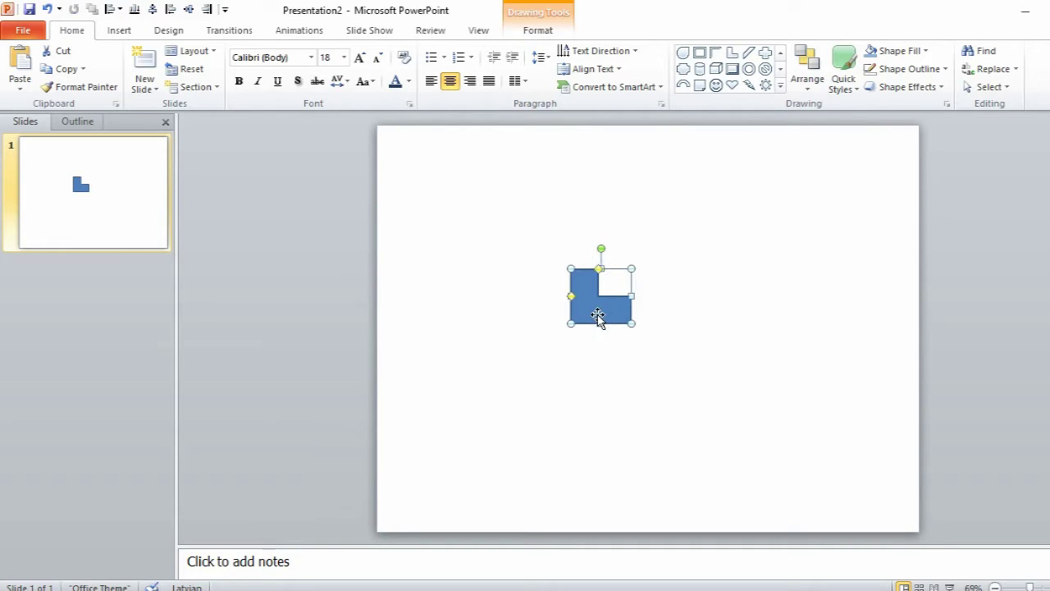
Step: Duplicate the L-shape and rotate the copy 180° so it interlocks with the original
{"action": "key", "text": "ctrl+d"}
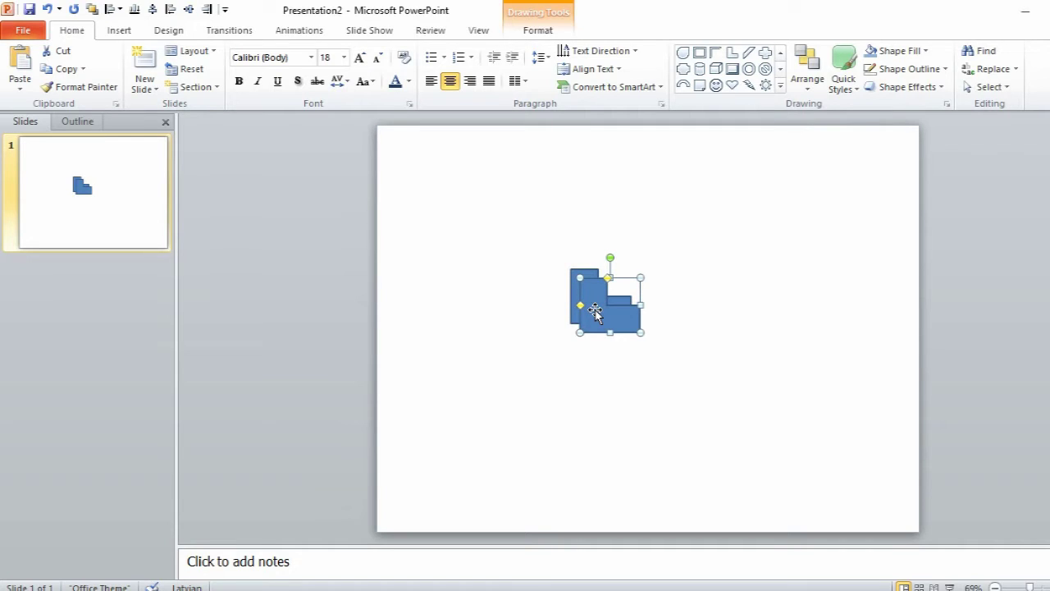
{"action": "mouse_move", "coordinate": [610, 258]}
{"action": "left_mouse_down"}
{"action": "mouse_move", "coordinate": [606, 330]}
{"action": "mouse_move", "coordinate": [600, 255]}
{"action": "left_mouse_up"}
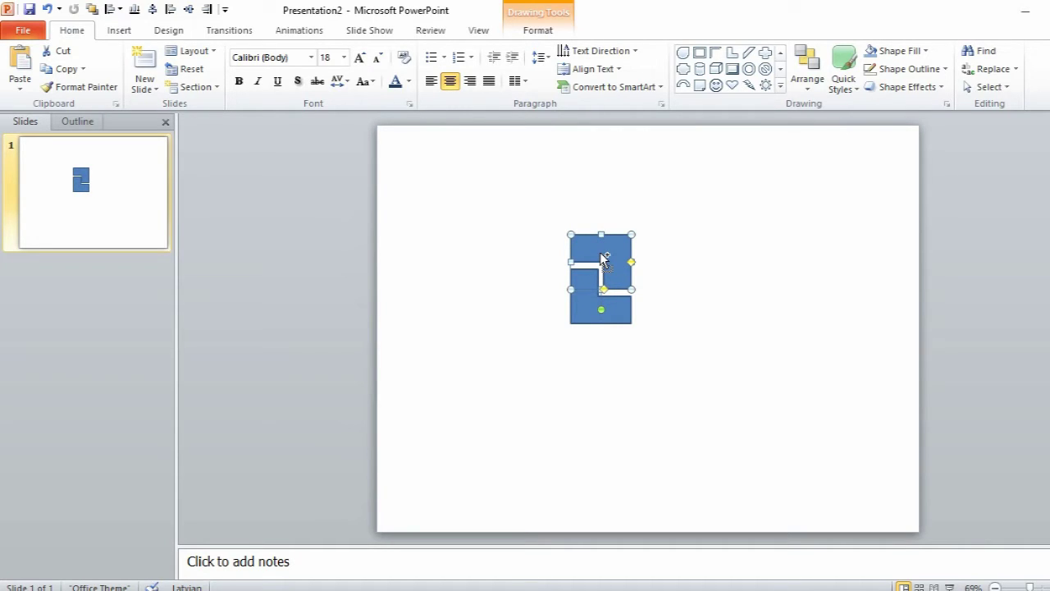
{"action": "key", "text": "ctrl+z"}
{"action": "key", "text": "ctrl+z"}
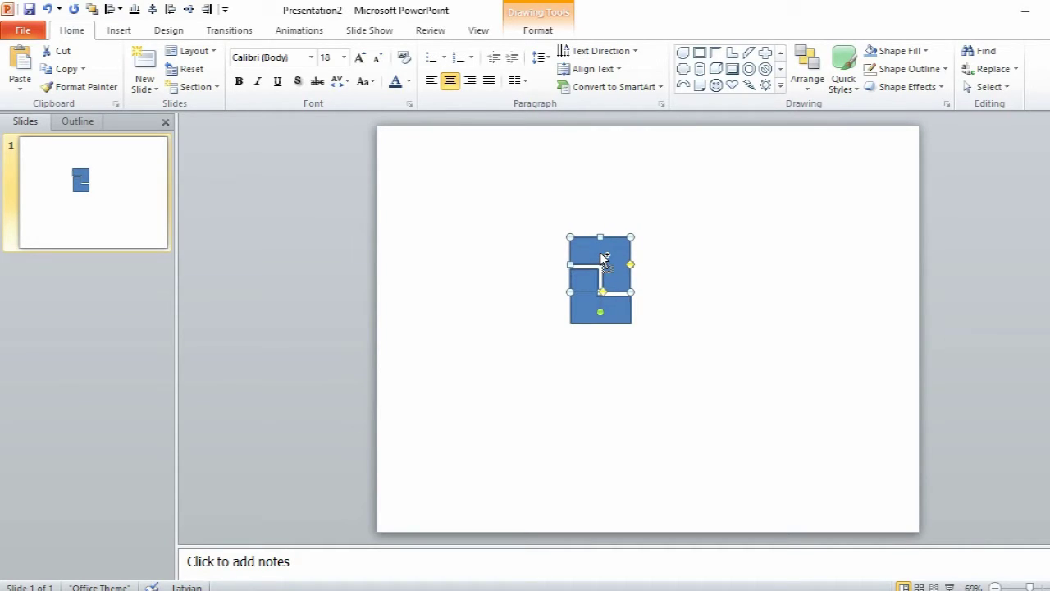
{"action": "left_click", "coordinate": [673, 277]}
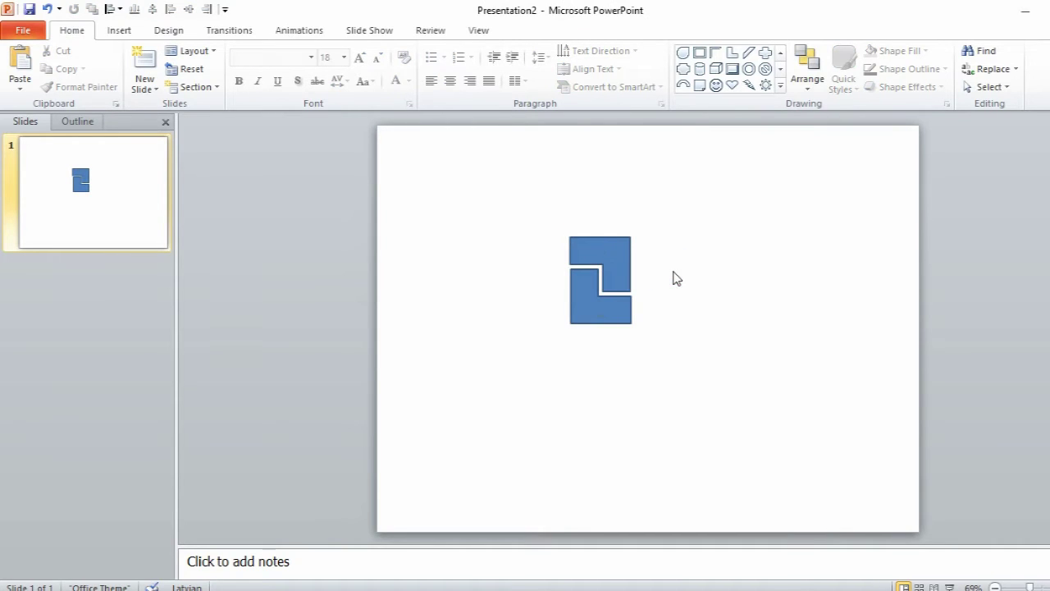
Step: Move the two-piece block left and place a duplicate right beside it
{"action": "left_click_drag", "start_coordinate": [529, 210], "coordinate": [718, 410]}
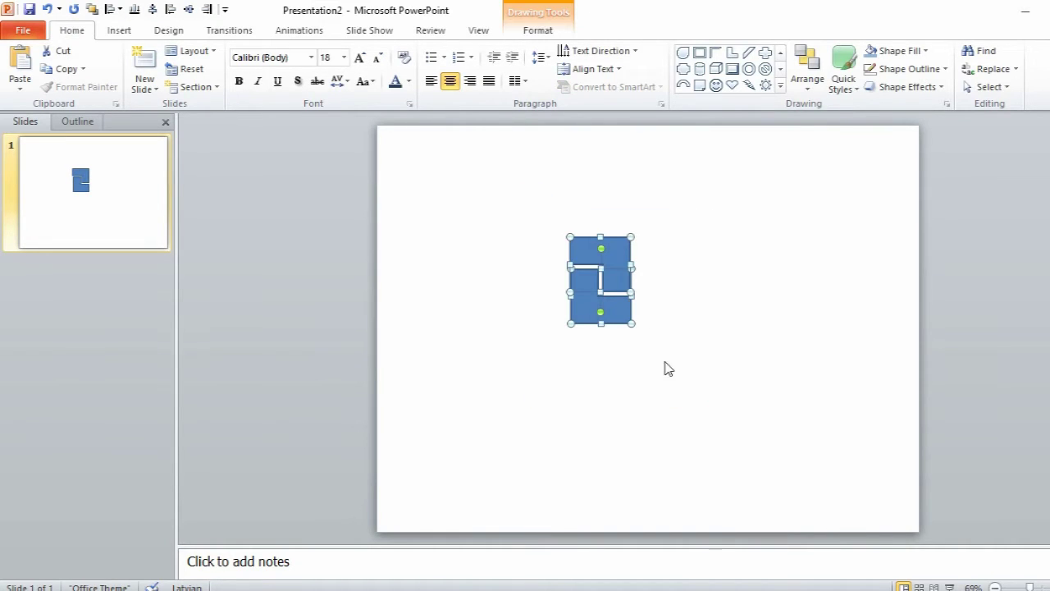
{"action": "left_click_drag", "start_coordinate": [611, 277], "coordinate": [517, 304]}
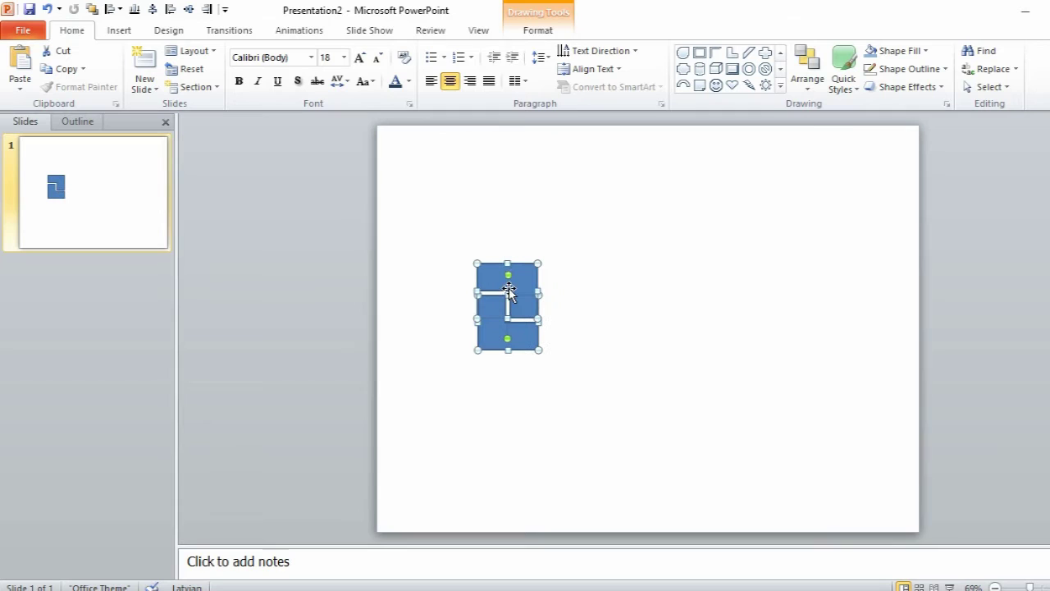
{"action": "key", "text": "ctrl+d"}
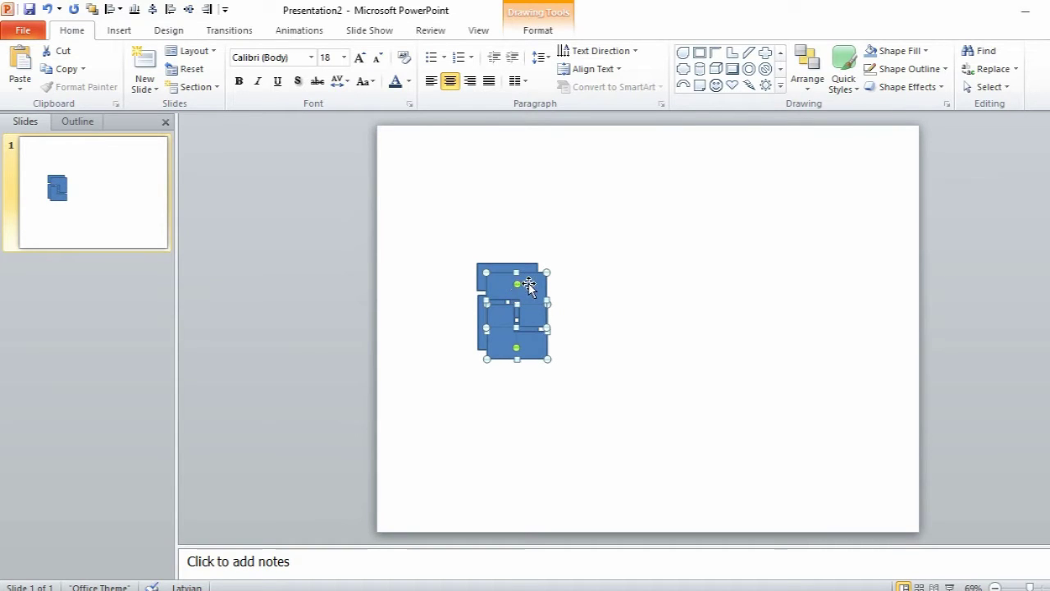
{"action": "left_click_drag", "start_coordinate": [529, 283], "coordinate": [587, 277]}
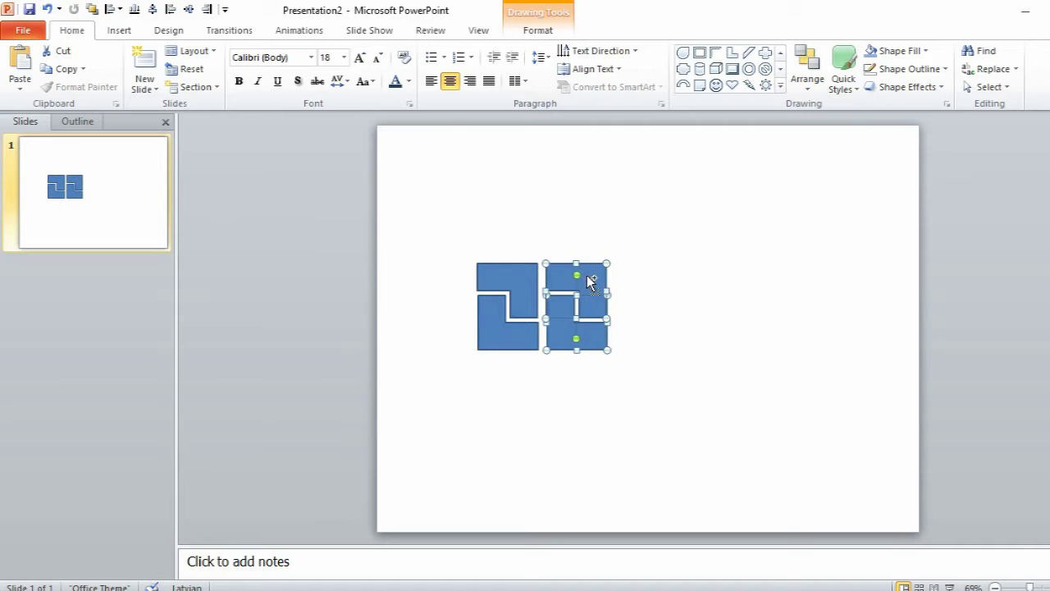
{"action": "key", "text": "ctrl+Left"}
{"action": "key", "text": "ctrl+Left"}
{"action": "key", "text": "ctrl+Left"}
{"action": "key", "text": "ctrl+Left"}
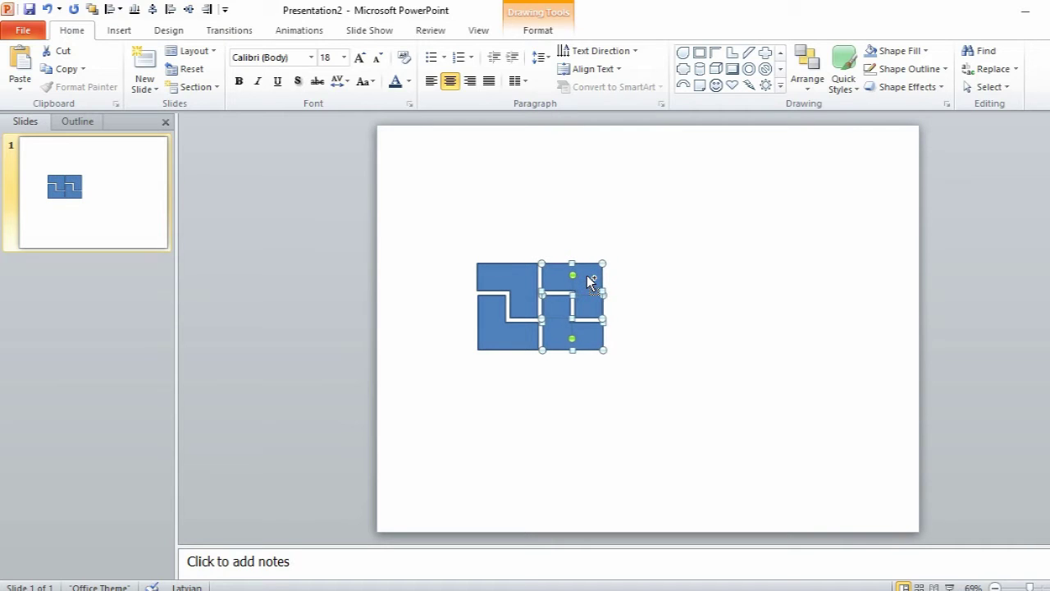
{"action": "left_click", "coordinate": [701, 371]}
Step: Group all four L-shapes into one object
{"action": "left_click", "coordinate": [432, 223]}
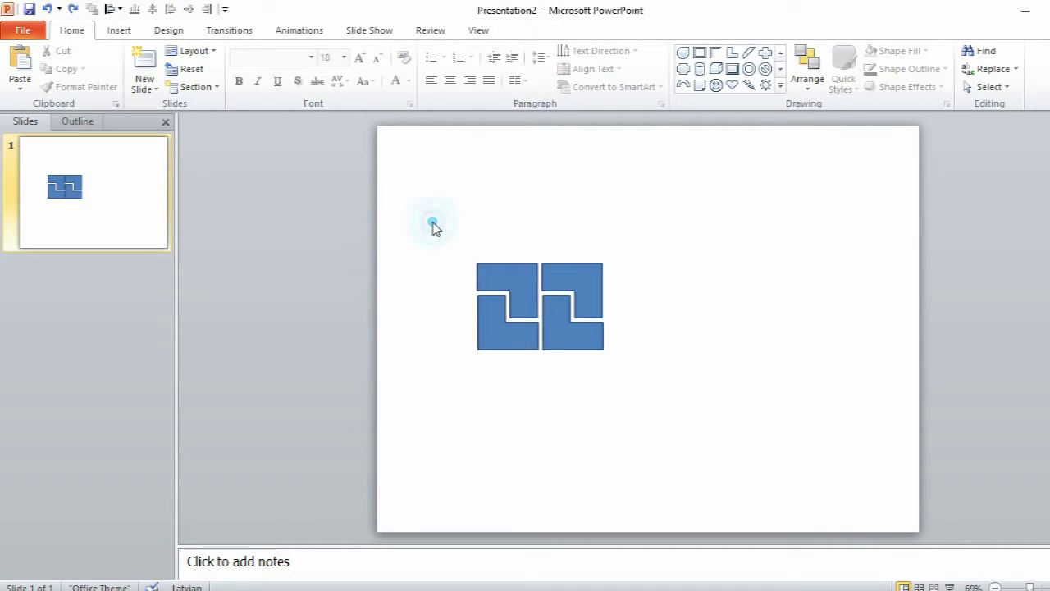
{"action": "left_click_drag", "start_coordinate": [432, 224], "coordinate": [644, 422]}
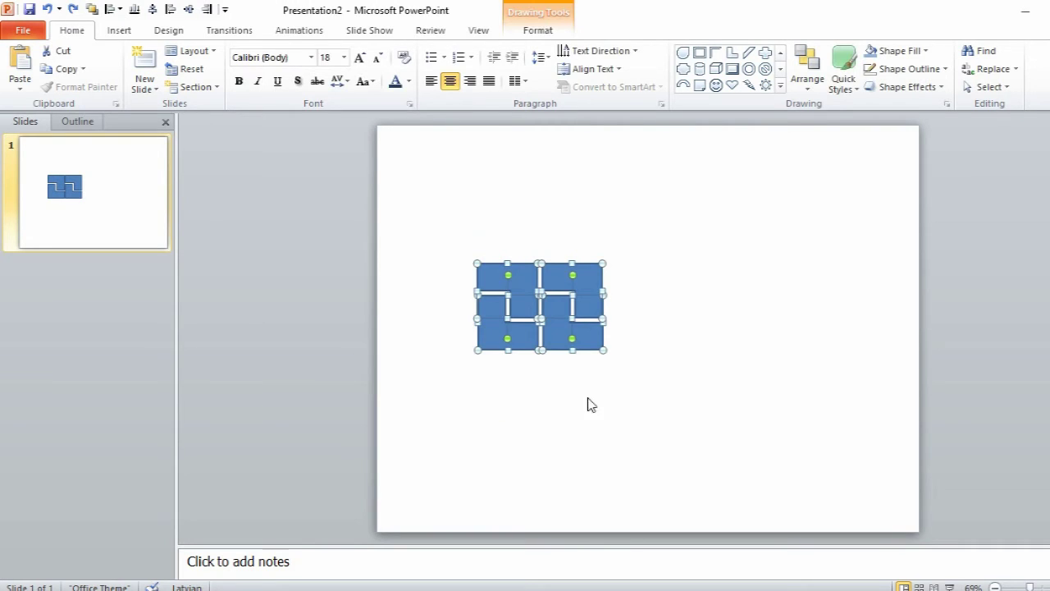
{"action": "right_click", "coordinate": [555, 314]}
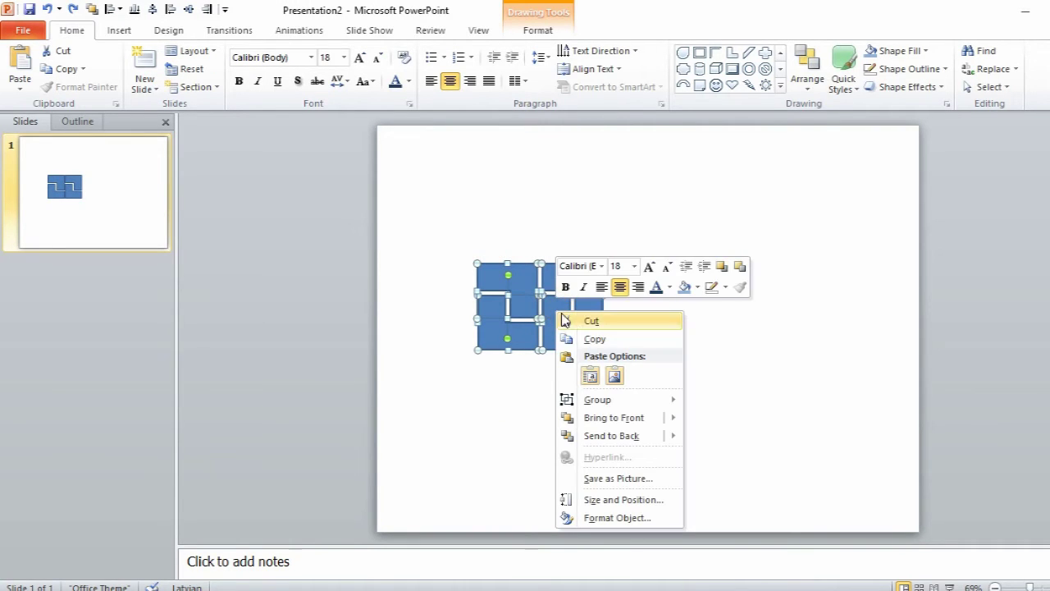
{"action": "mouse_move", "coordinate": [597, 399]}
{"action": "left_click", "coordinate": [724, 402]}
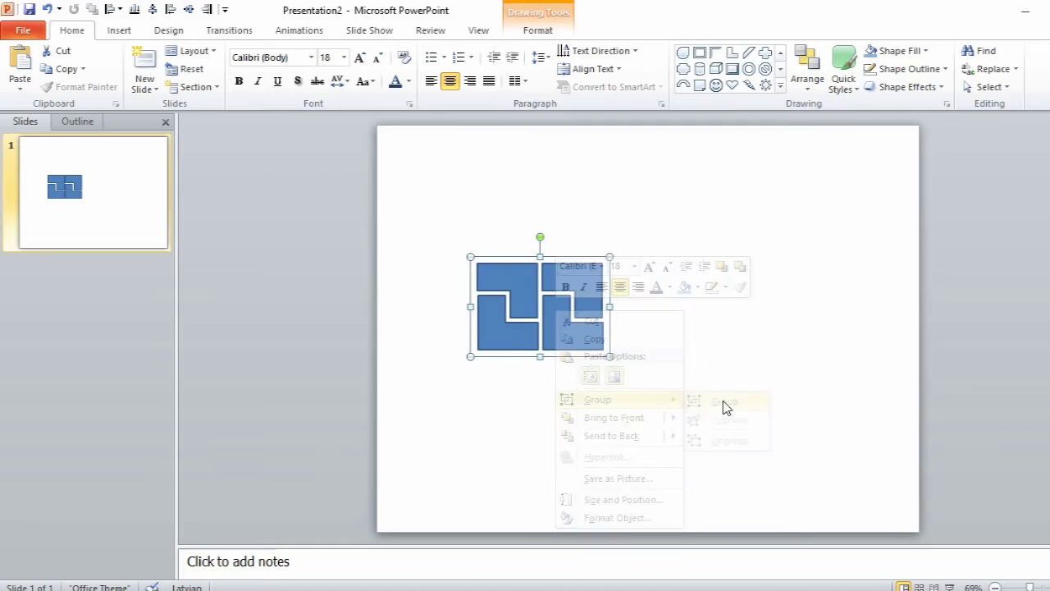
Step: Shrink the grouped block and set its outline to No Outline
{"action": "left_click_drag", "start_coordinate": [610, 256], "coordinate": [565, 288]}
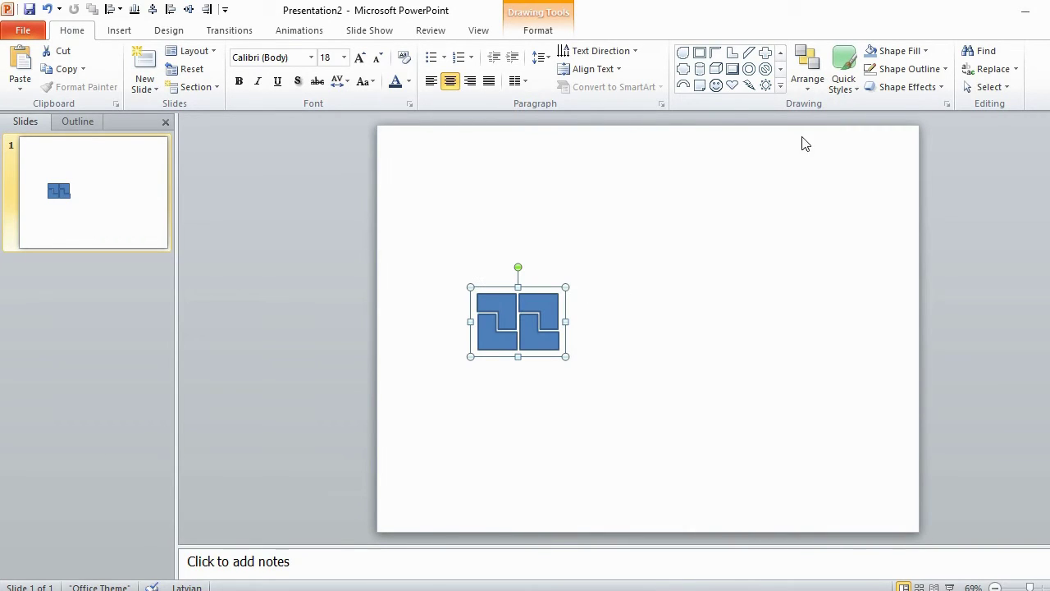
{"action": "left_click", "coordinate": [909, 69]}
{"action": "left_click", "coordinate": [895, 205]}
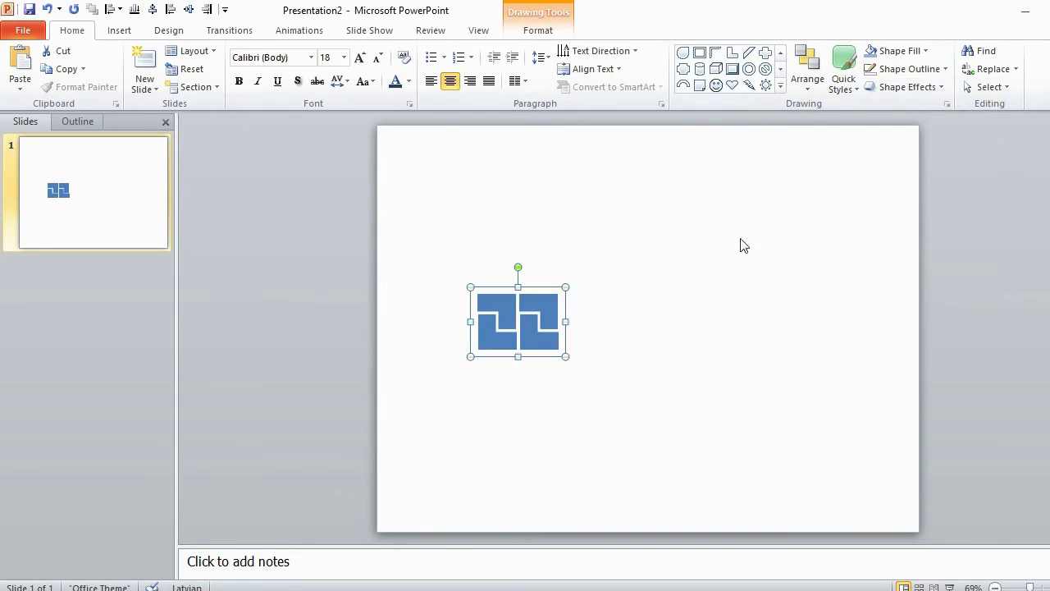
{"action": "left_click", "coordinate": [730, 244]}
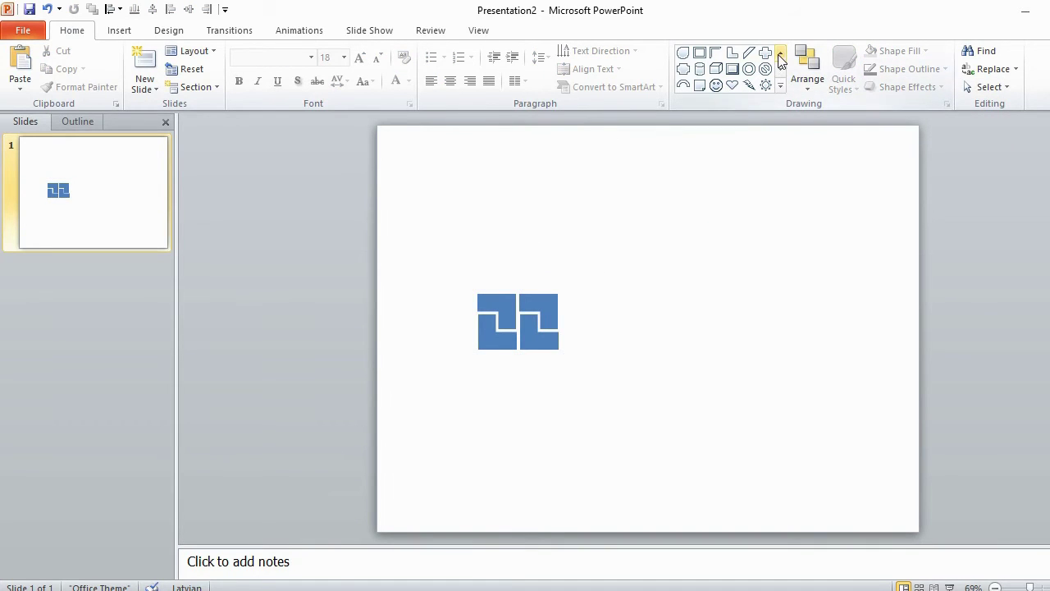
Step: Draw a Half Frame shape and rotate it 45° into a roof above the blocks
{"action": "left_click", "coordinate": [716, 52]}
{"action": "left_click_drag", "start_coordinate": [546, 179], "coordinate": [600, 233]}
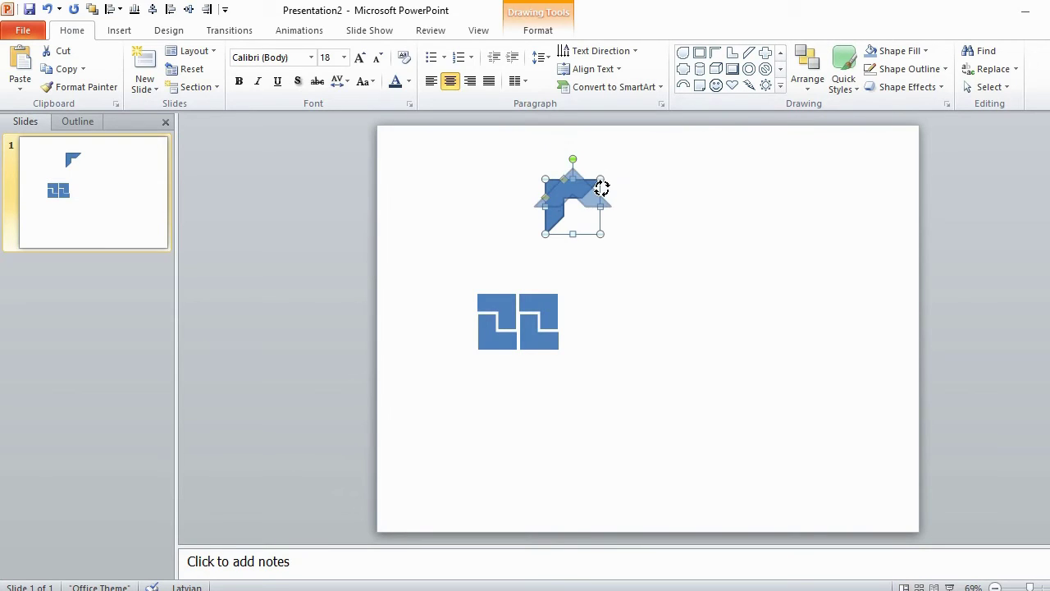
{"action": "mouse_move", "coordinate": [575, 158]}
{"action": "left_mouse_down"}
{"action": "mouse_move", "coordinate": [607, 173]}
{"action": "mouse_move", "coordinate": [517, 255]}
{"action": "mouse_move", "coordinate": [575, 279]}
{"action": "left_mouse_up"}
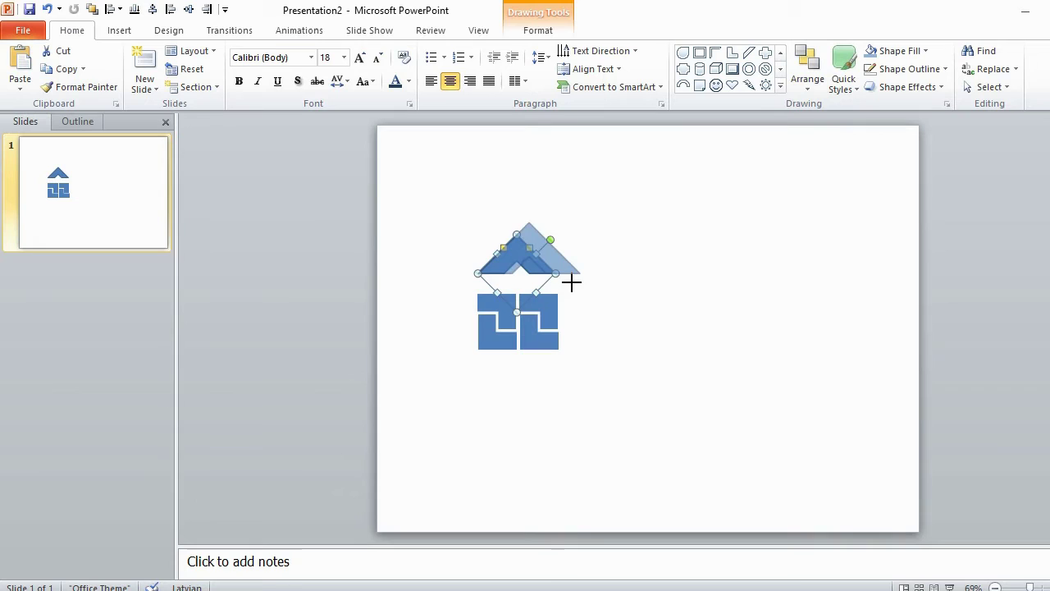
{"action": "left_click_drag", "start_coordinate": [535, 249], "coordinate": [522, 262]}
{"action": "left_click", "coordinate": [602, 307]}
{"action": "left_click", "coordinate": [529, 262]}
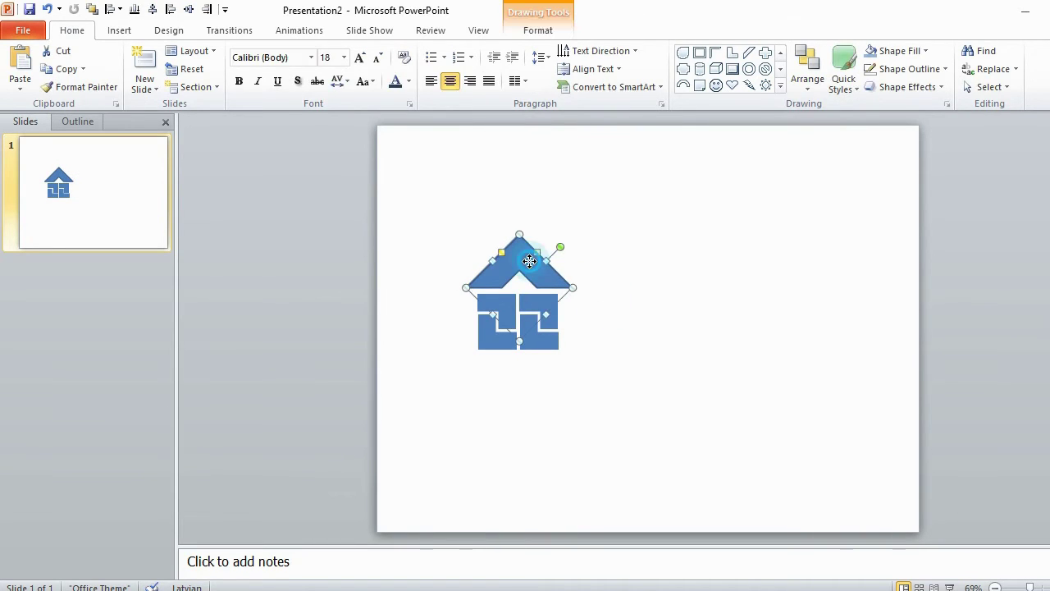
Step: Remove the roof's outline and lower it slightly onto the blocks
{"action": "left_click", "coordinate": [909, 69]}
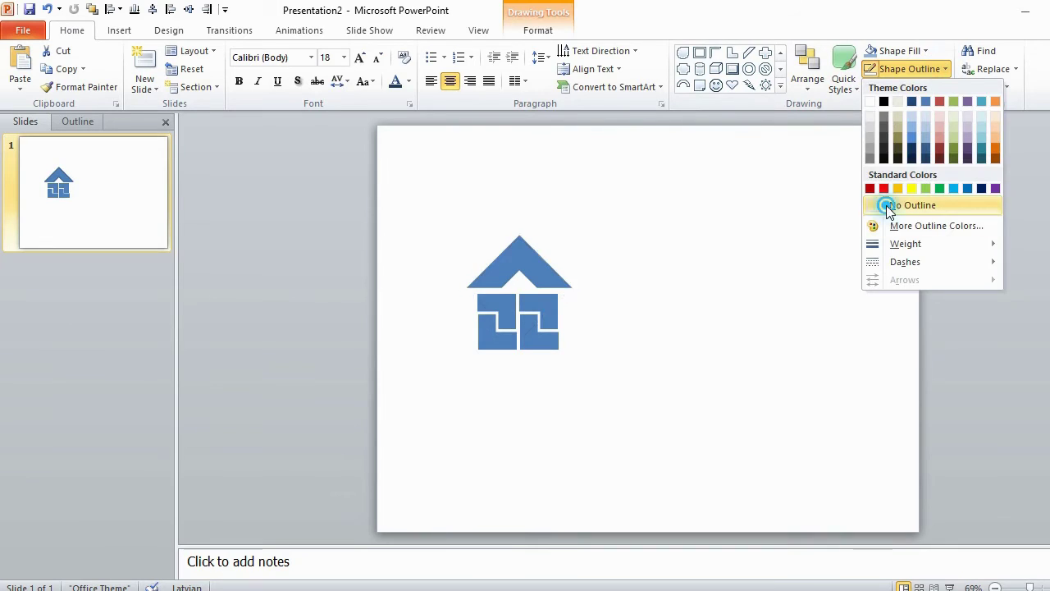
{"action": "left_click", "coordinate": [894, 205]}
{"action": "left_click", "coordinate": [783, 229]}
{"action": "left_click", "coordinate": [527, 273]}
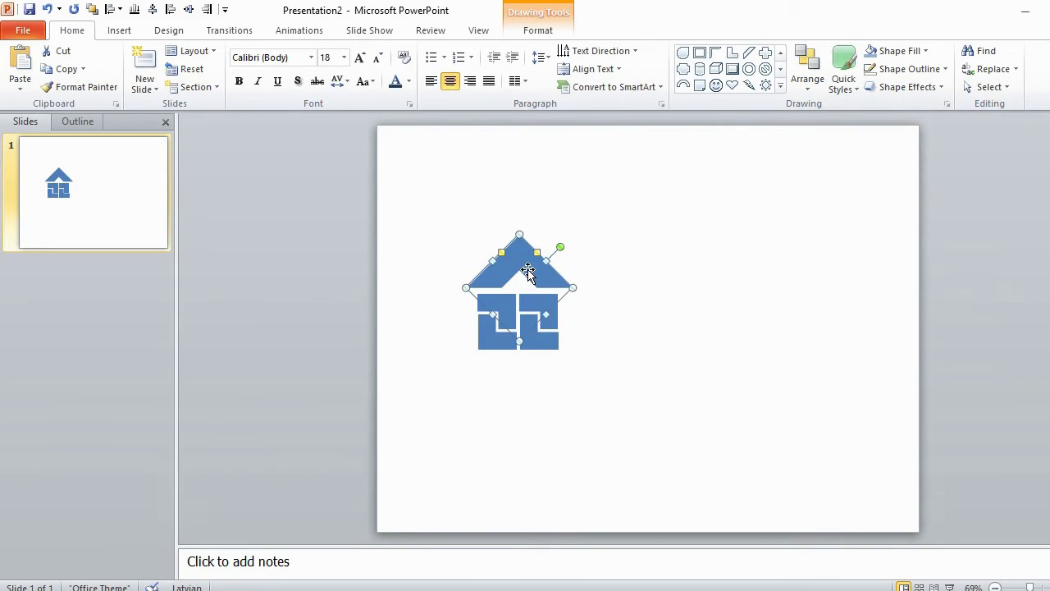
{"action": "left_click_drag", "start_coordinate": [527, 271], "coordinate": [529, 275]}
{"action": "left_click", "coordinate": [719, 319]}
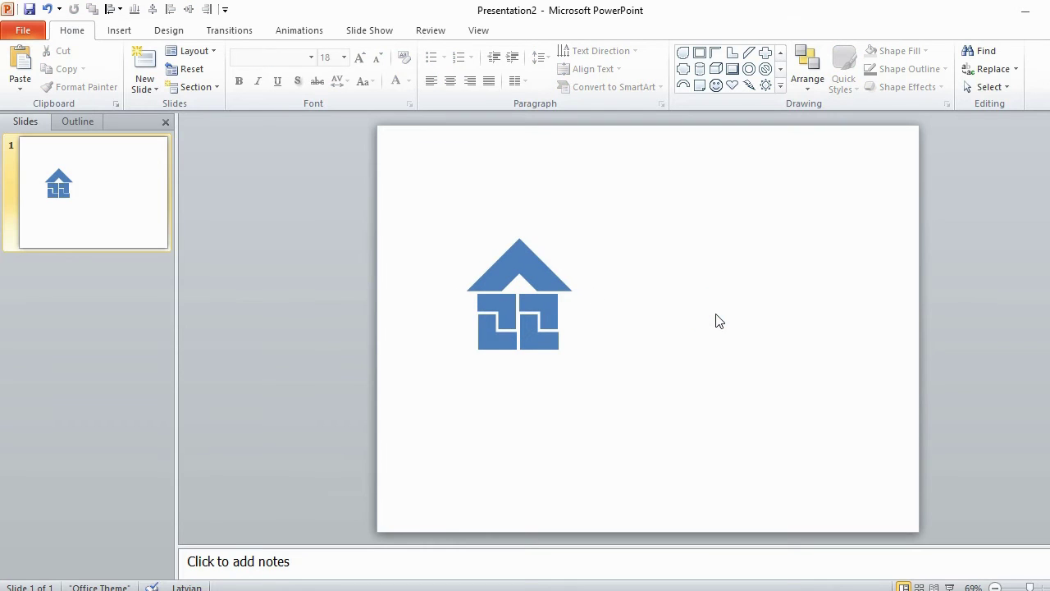
Step: Select every roof and block piece and group them into one house icon
{"action": "key", "text": "ctrl+a"}
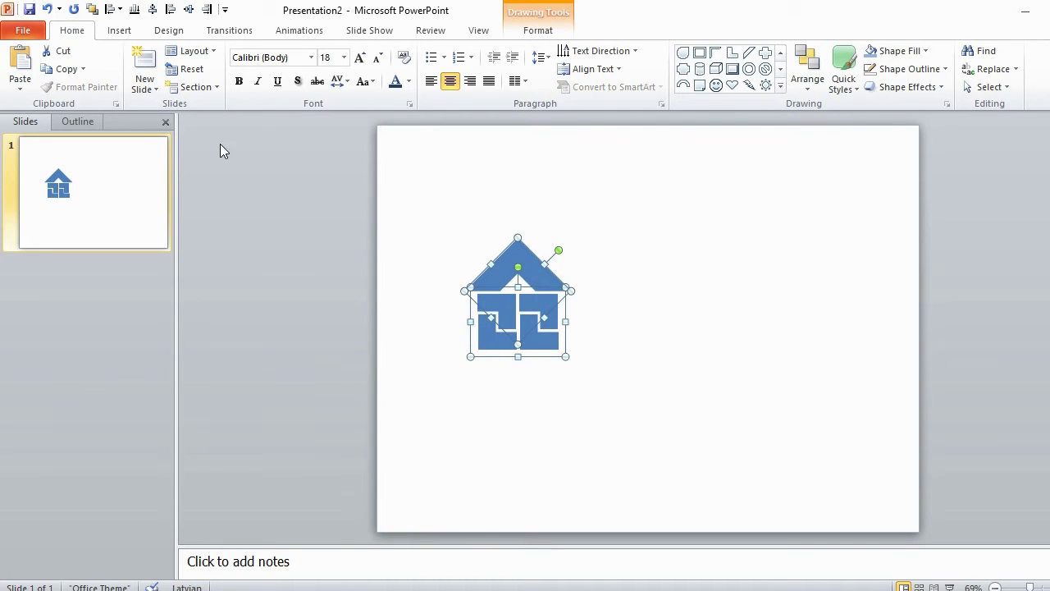
{"action": "left_click", "coordinate": [151, 9]}
{"action": "left_click", "coordinate": [759, 309]}
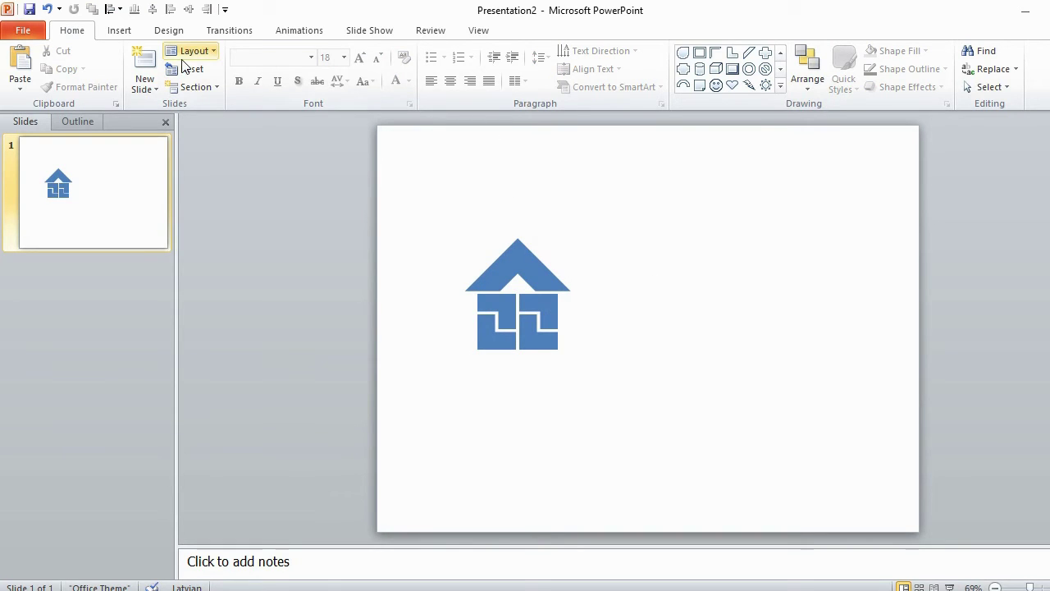
{"action": "left_click", "coordinate": [119, 30]}
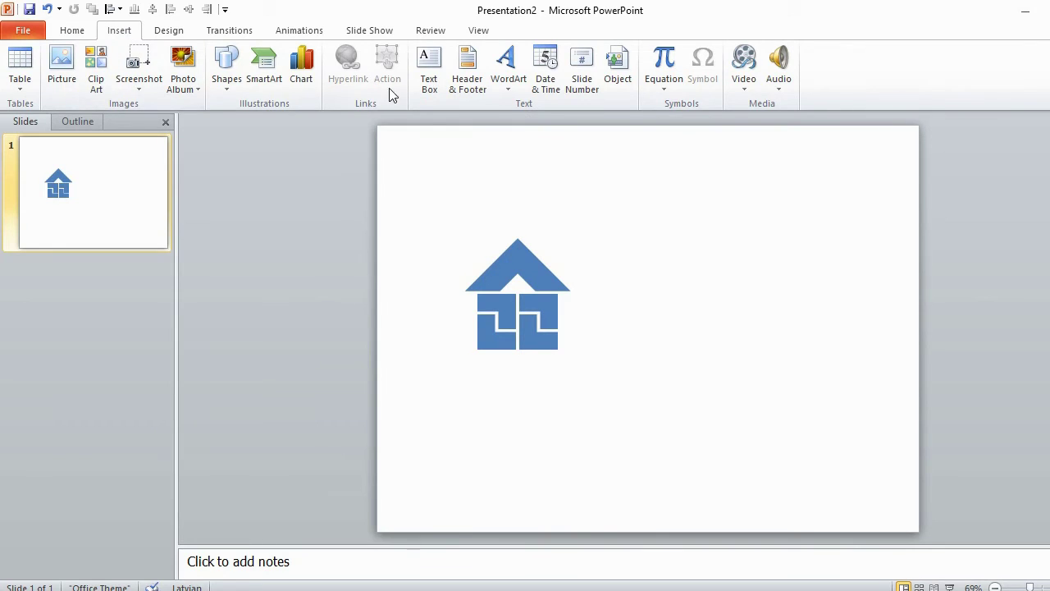
Step: Add a text box reading 'YourBusiness' beside the house
{"action": "left_click", "coordinate": [428, 70]}
{"action": "left_click", "coordinate": [578, 302]}
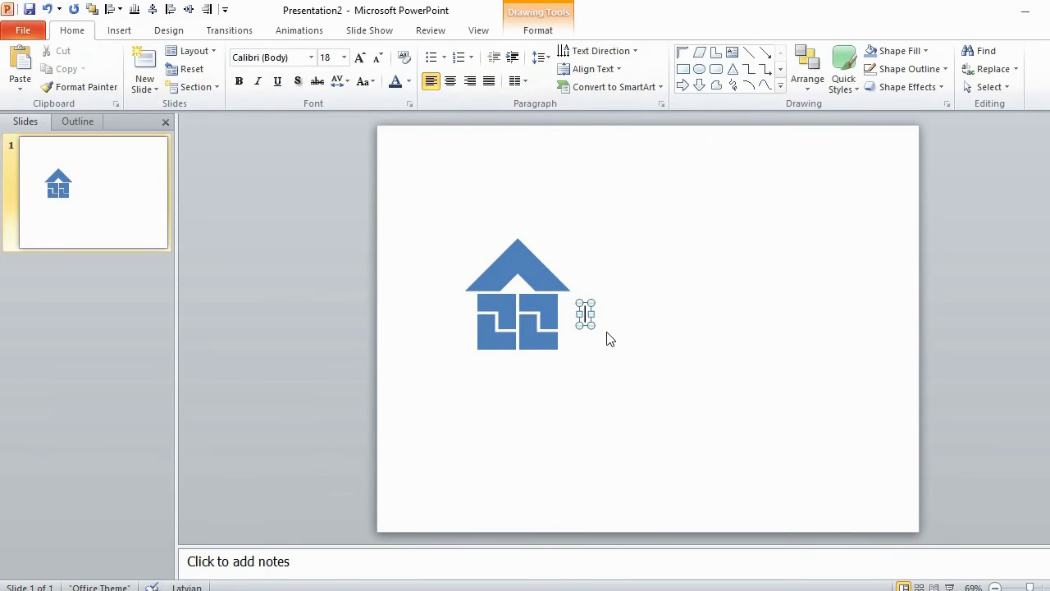
{"action": "type", "text": "YourBusine"}
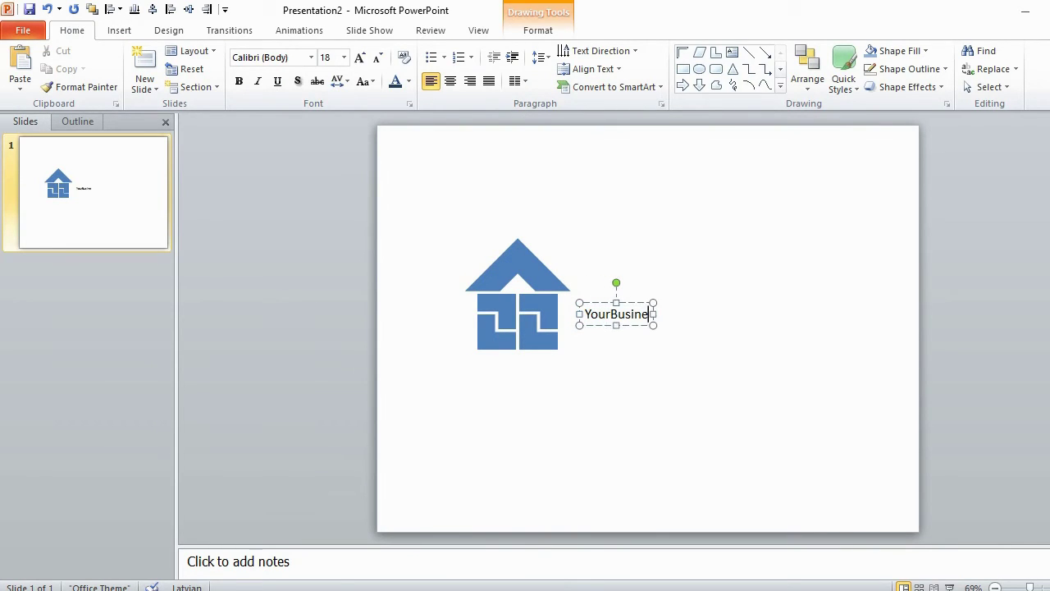
{"action": "type", "text": "ss"}
{"action": "left_click", "coordinate": [632, 301]}
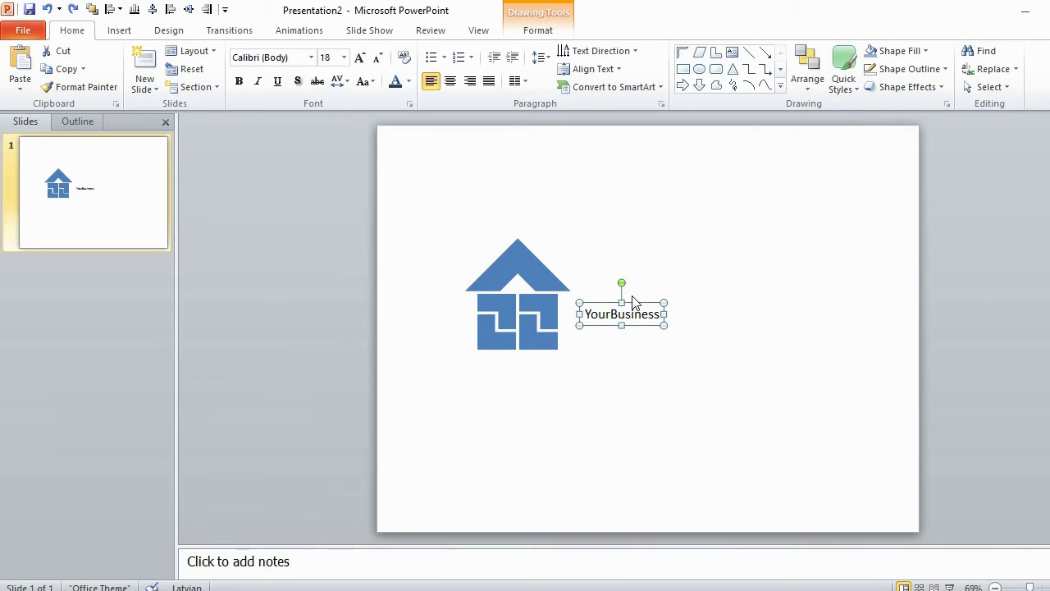
Step: Make 'YourBusiness' size 80 and bold, shifted slightly up beside the house
{"action": "left_click", "coordinate": [344, 58]}
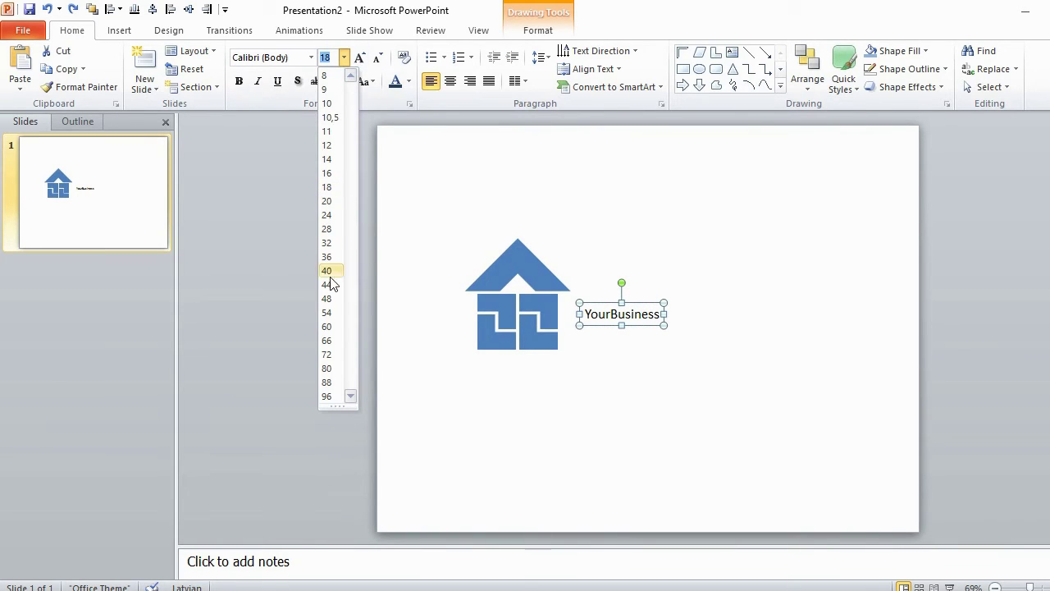
{"action": "left_click", "coordinate": [334, 368]}
{"action": "left_click", "coordinate": [551, 457]}
{"action": "left_click", "coordinate": [719, 346]}
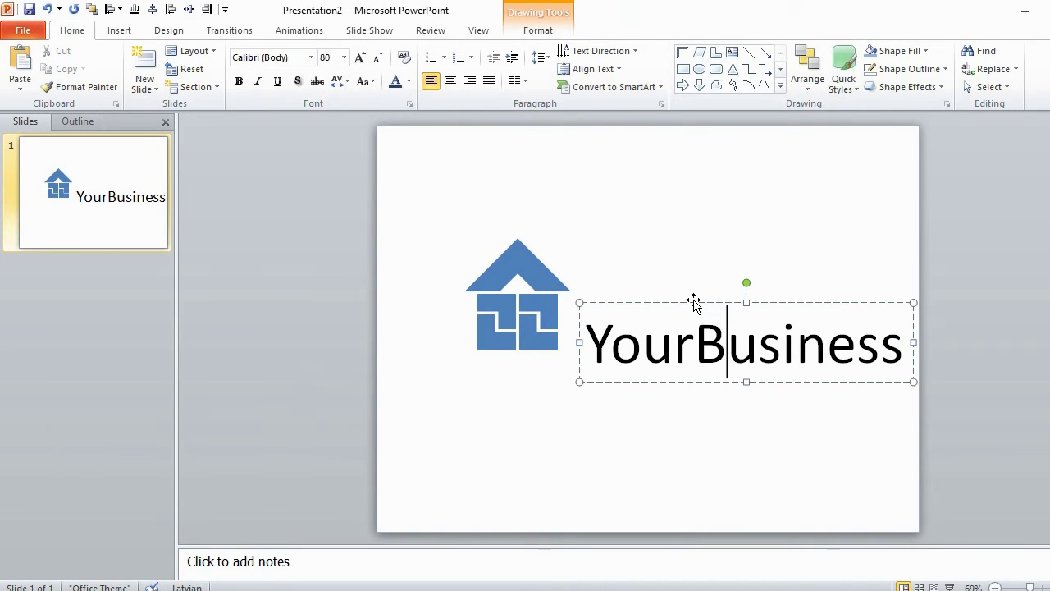
{"action": "left_click_drag", "start_coordinate": [694, 300], "coordinate": [680, 286]}
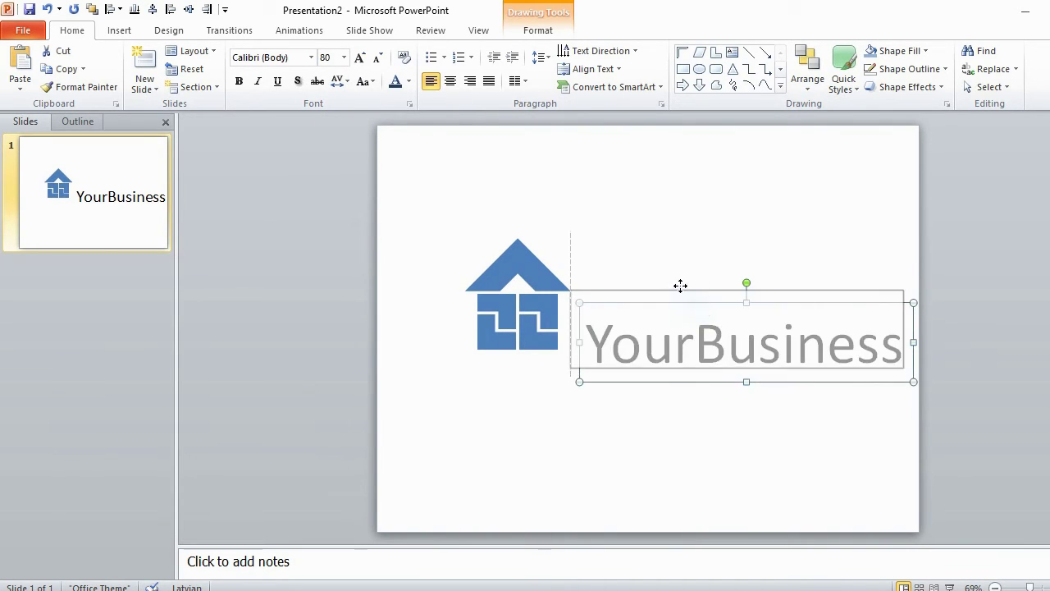
{"action": "left_click", "coordinate": [240, 82]}
Step: Fill two inner L-shaped pieces of the house with orange
{"action": "left_click", "coordinate": [528, 306]}
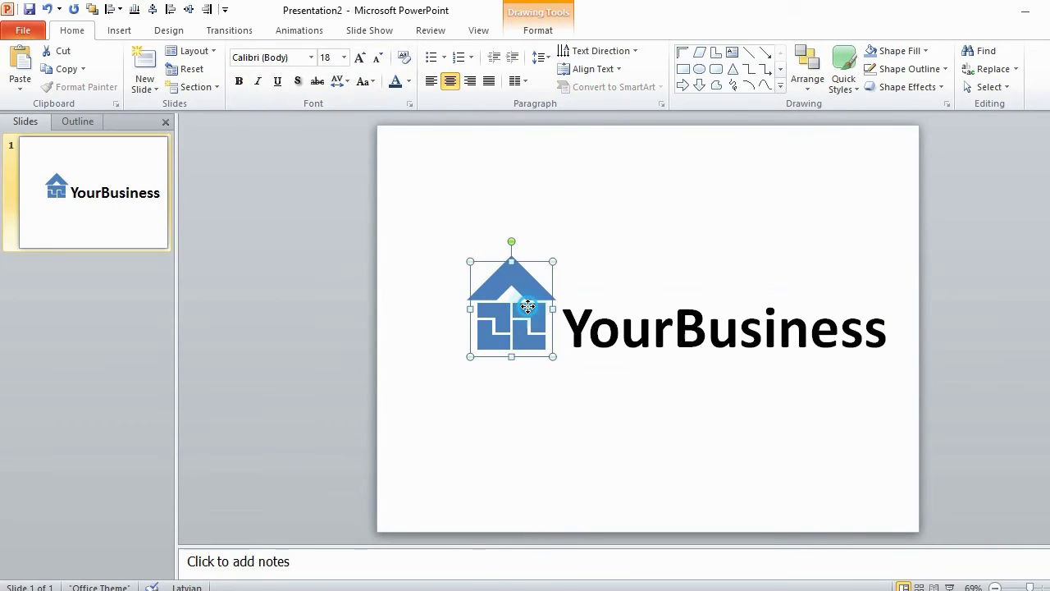
{"action": "left_click", "coordinate": [531, 312]}
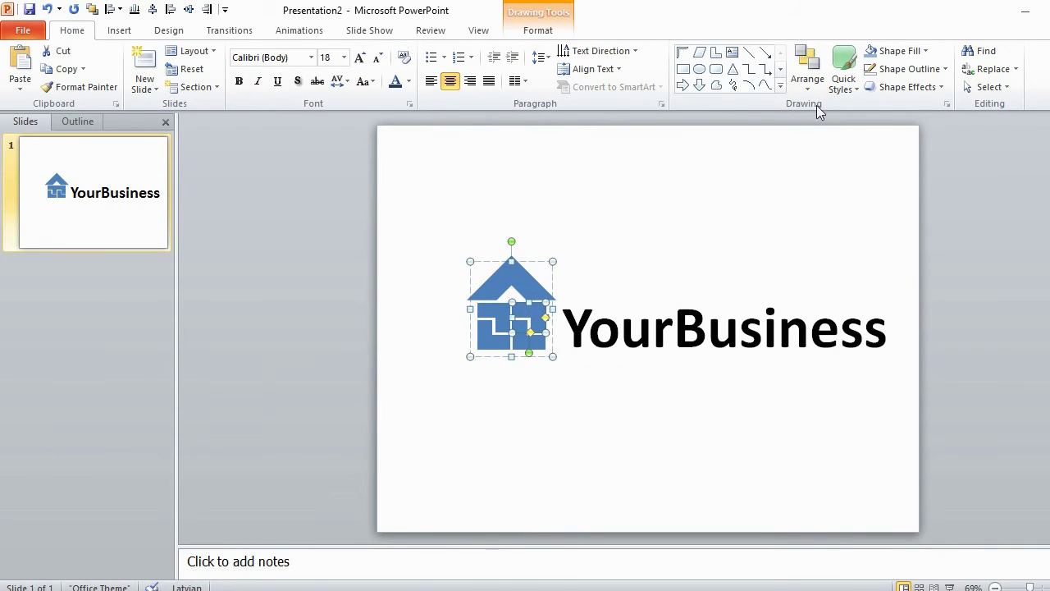
{"action": "left_click", "coordinate": [925, 50]}
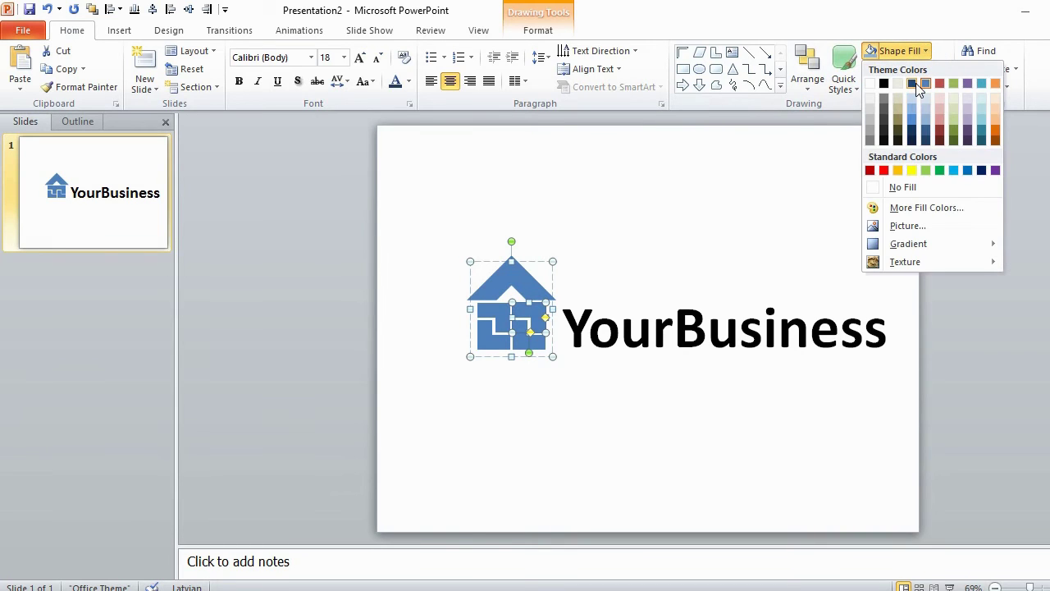
{"action": "left_click", "coordinate": [995, 131]}
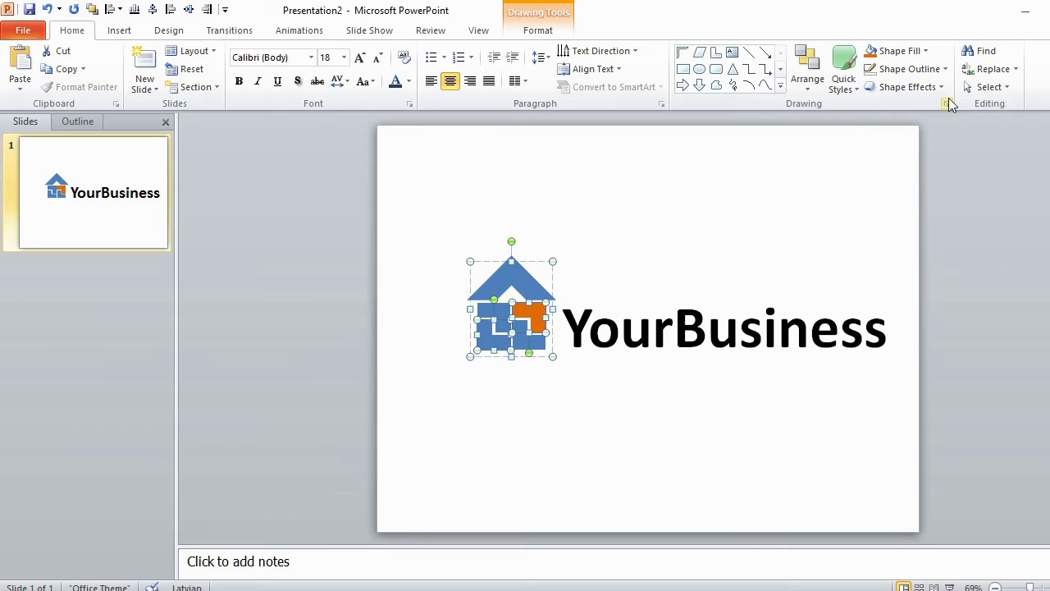
{"action": "left_click", "coordinate": [929, 51]}
{"action": "left_click", "coordinate": [997, 128]}
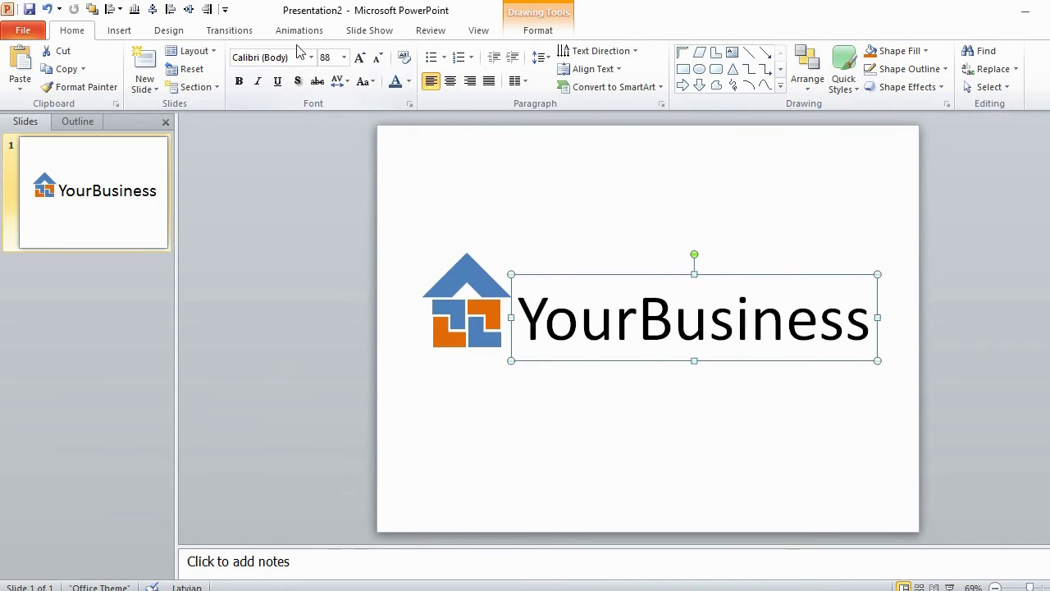
{"action": "left_click", "coordinate": [311, 57]}
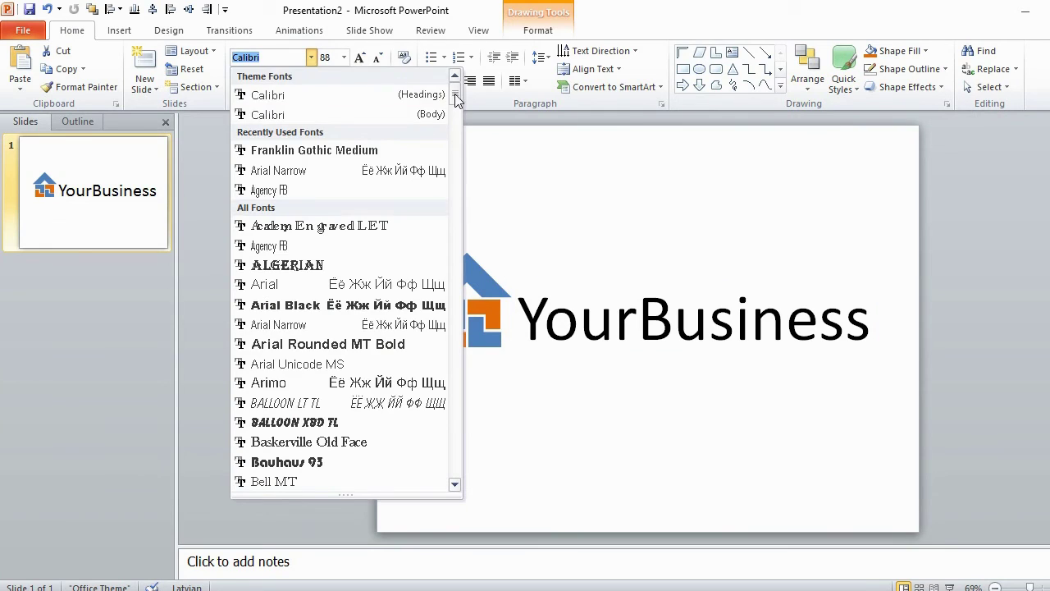
Step: Set the logo text to Franklin Gothic Medium Cond in dark blue
{"action": "left_click_drag", "start_coordinate": [454, 97], "coordinate": [456, 211]}
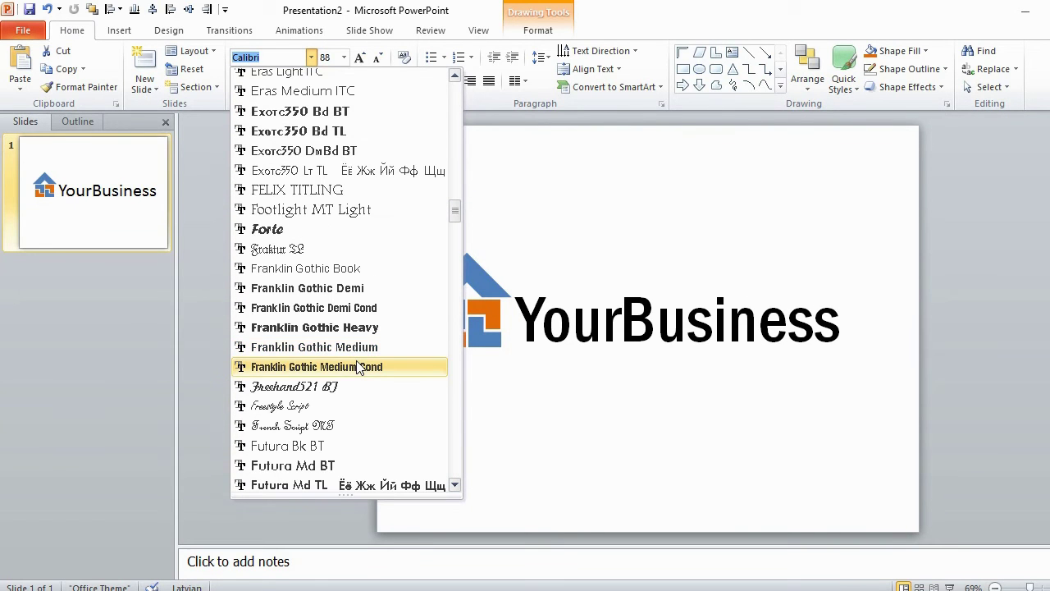
{"action": "left_click", "coordinate": [357, 366]}
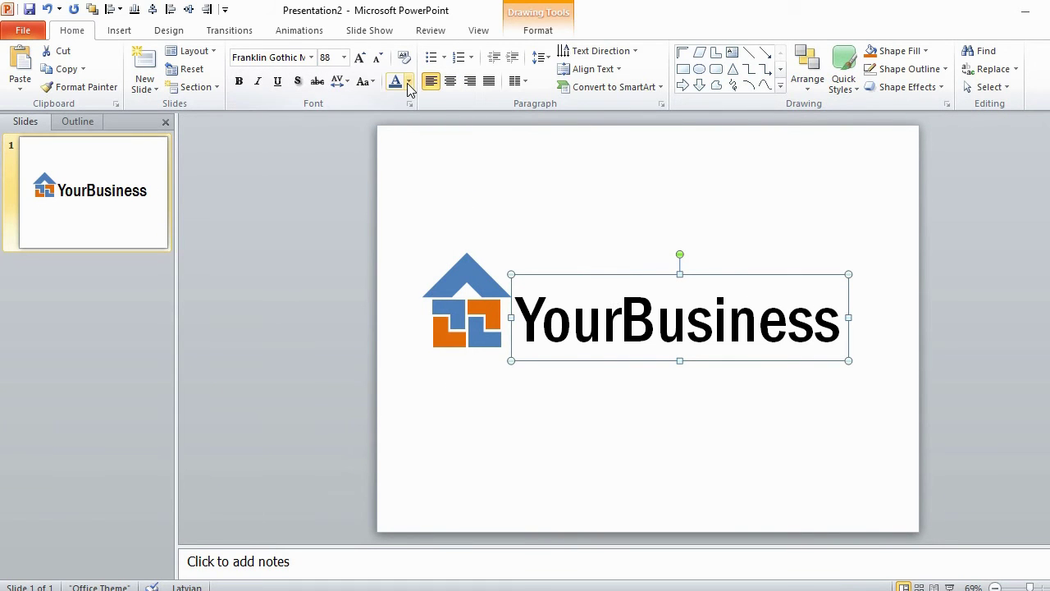
{"action": "left_click", "coordinate": [409, 82]}
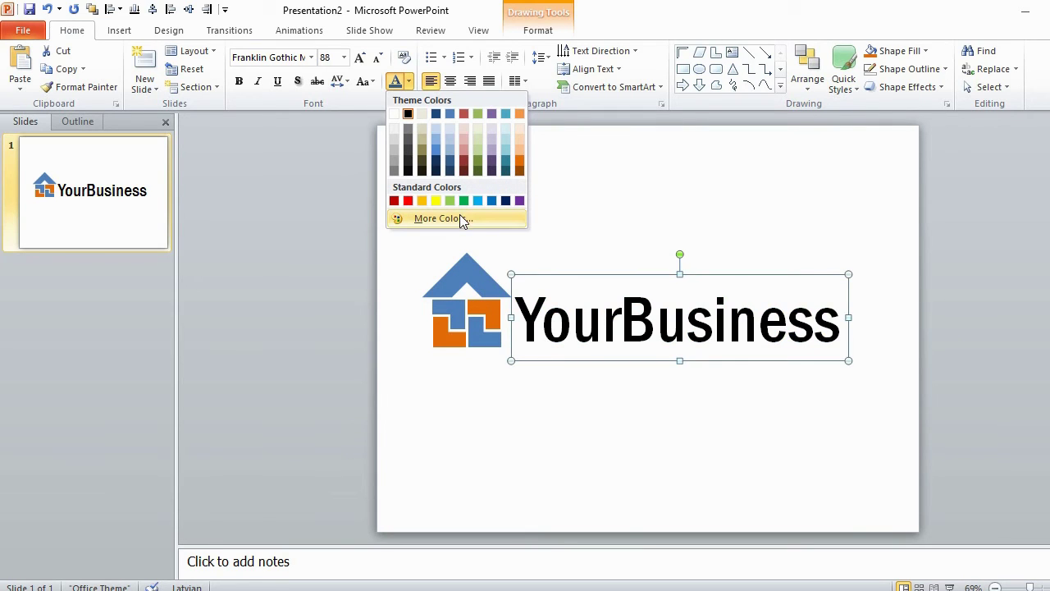
{"action": "left_click", "coordinate": [454, 158]}
Step: Colour the word 'Business' orange
{"action": "left_click_drag", "start_coordinate": [840, 325], "coordinate": [621, 325]}
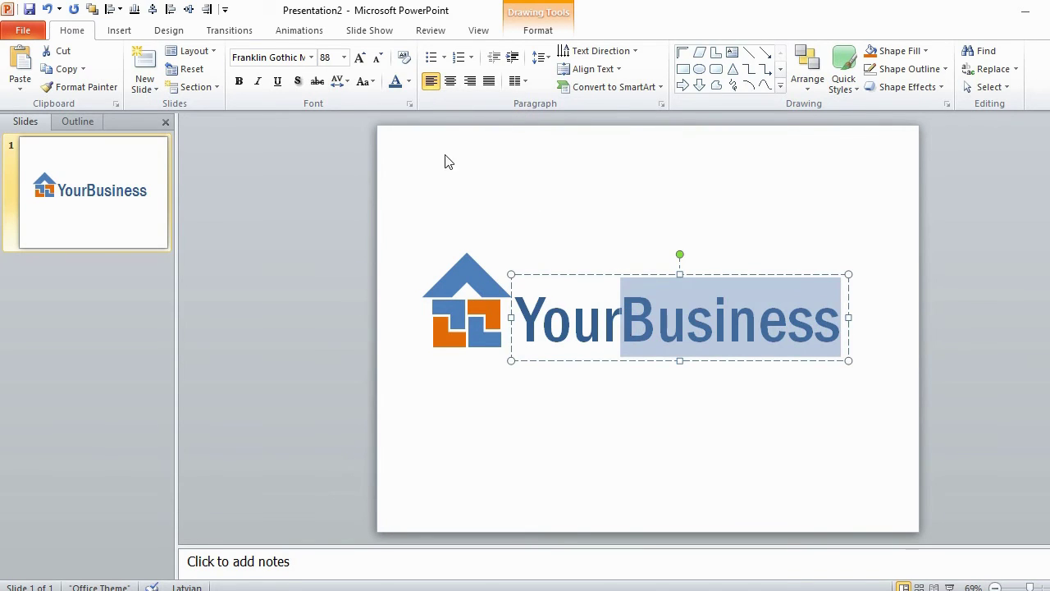
{"action": "left_click", "coordinate": [409, 82]}
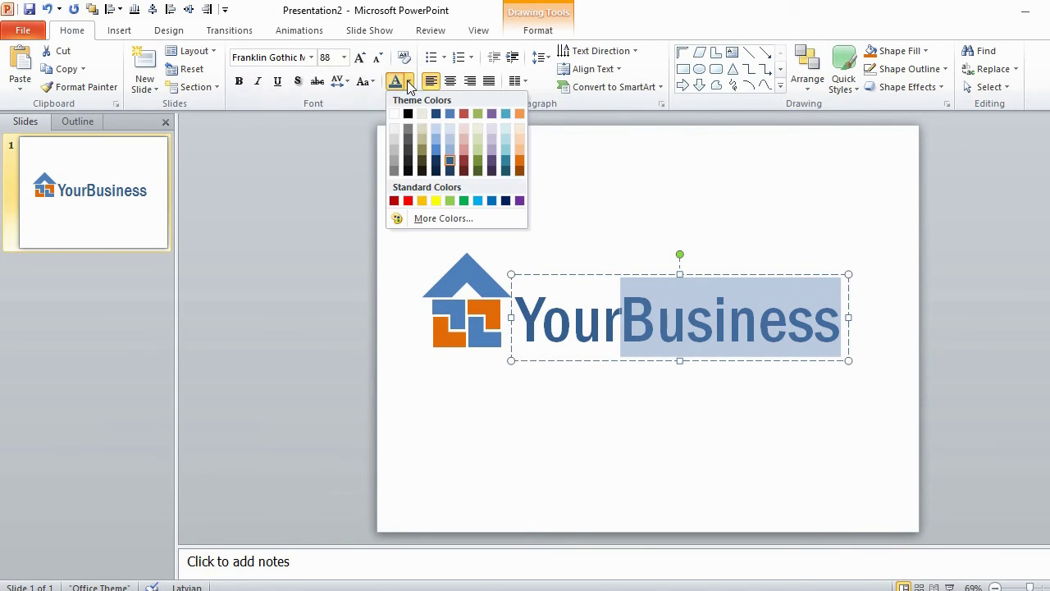
{"action": "left_click", "coordinate": [520, 162]}
{"action": "left_click", "coordinate": [569, 277]}
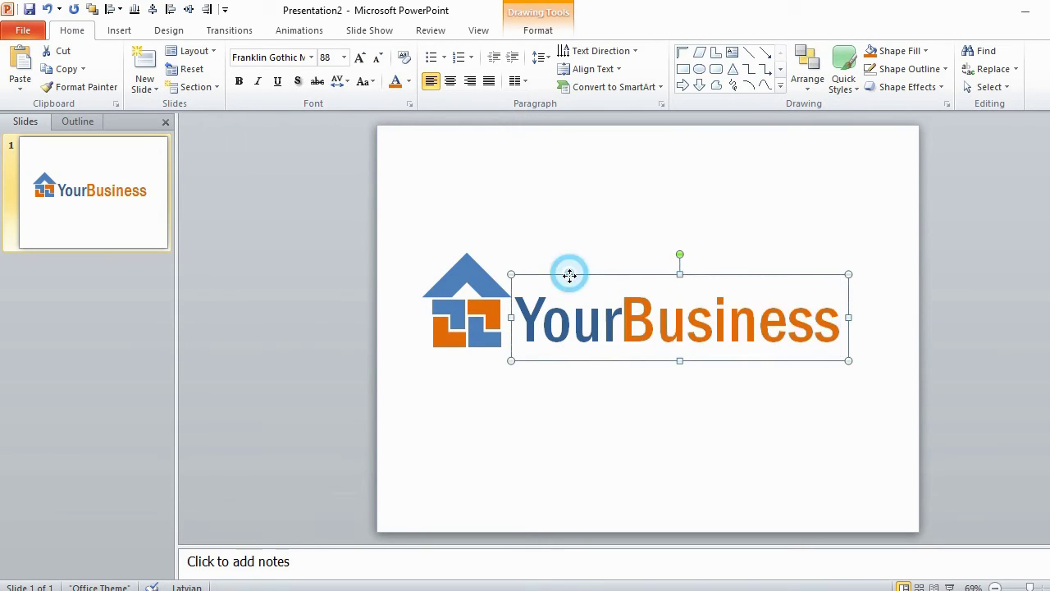
{"action": "key", "text": "Escape"}
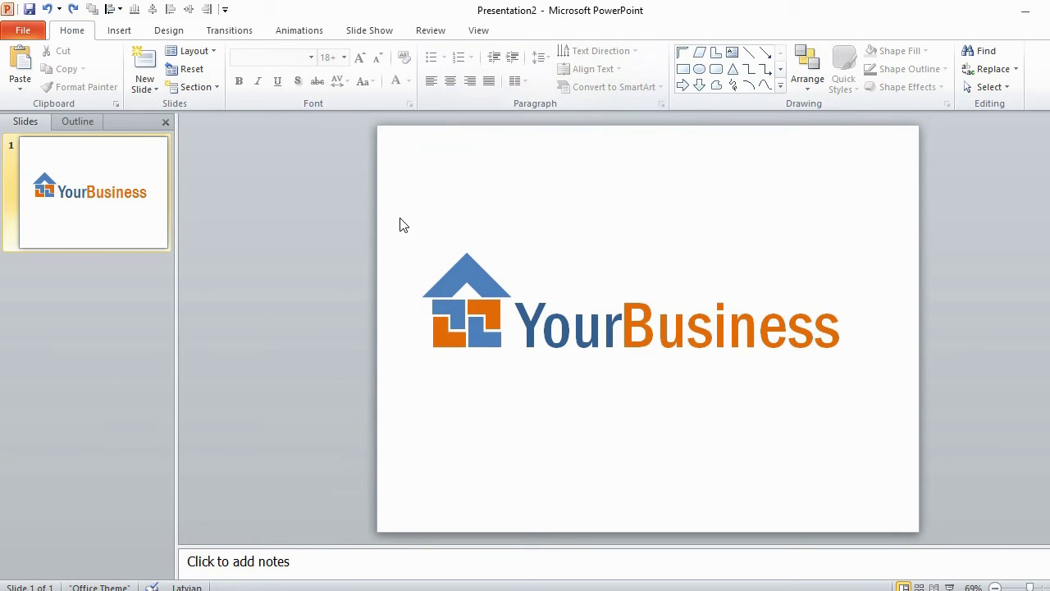
Step: Group the house and 'YourBusiness' text into a single object
{"action": "left_click_drag", "start_coordinate": [402, 222], "coordinate": [914, 428]}
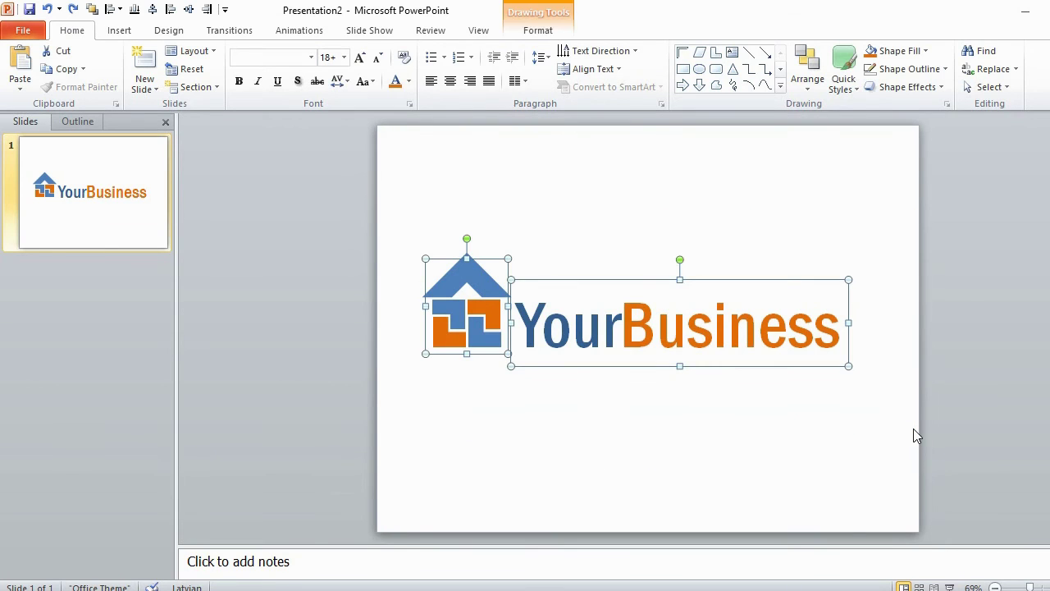
{"action": "key", "text": "ctrl+g"}
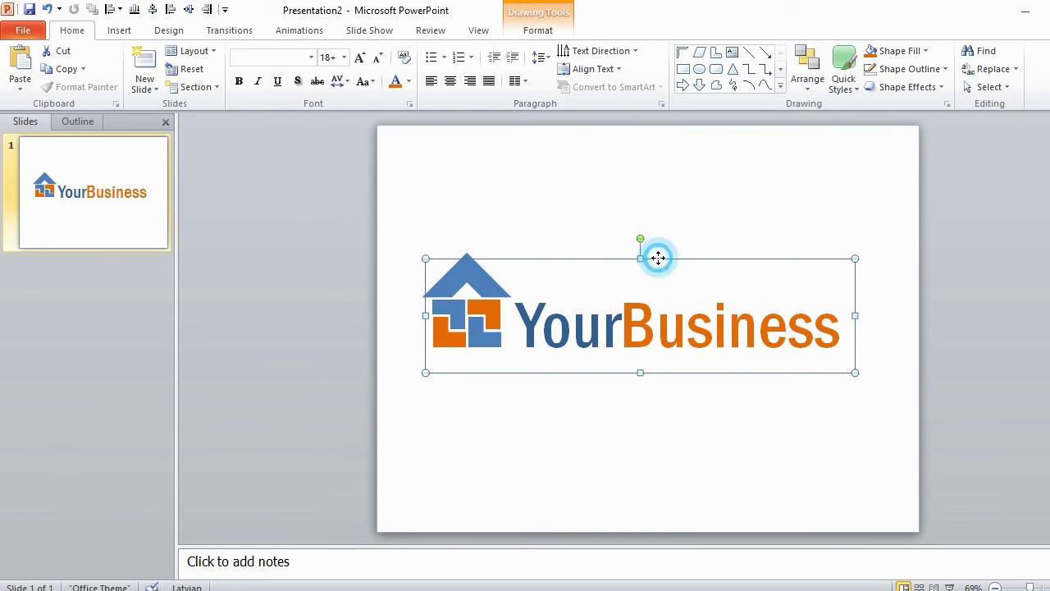
{"action": "right_click", "coordinate": [658, 258]}
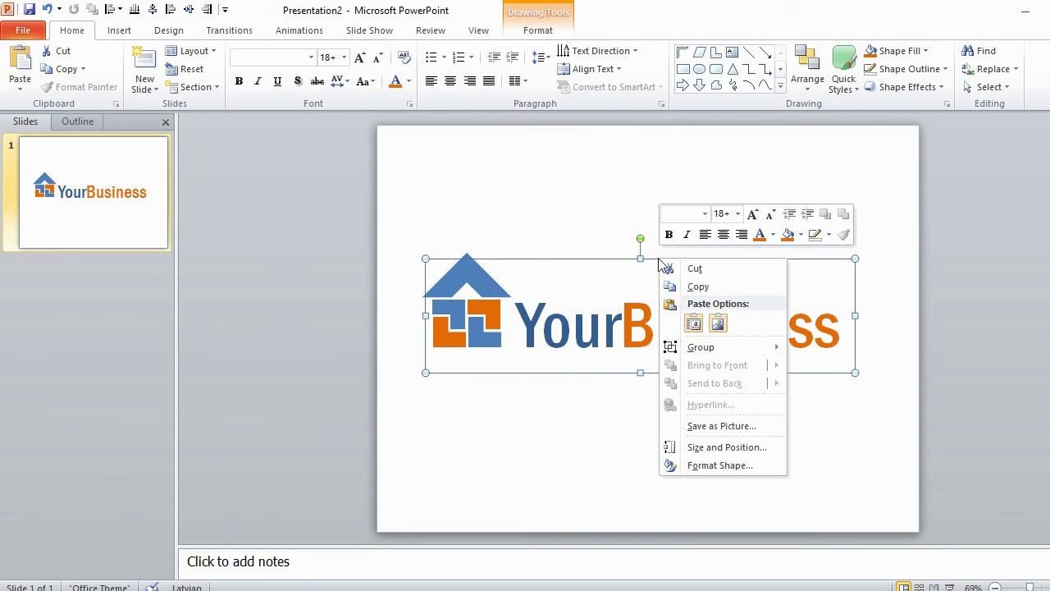
Step: Save the grouped logo as PNG picture logo_pp.png in the kurss folder
{"action": "left_click", "coordinate": [748, 429]}
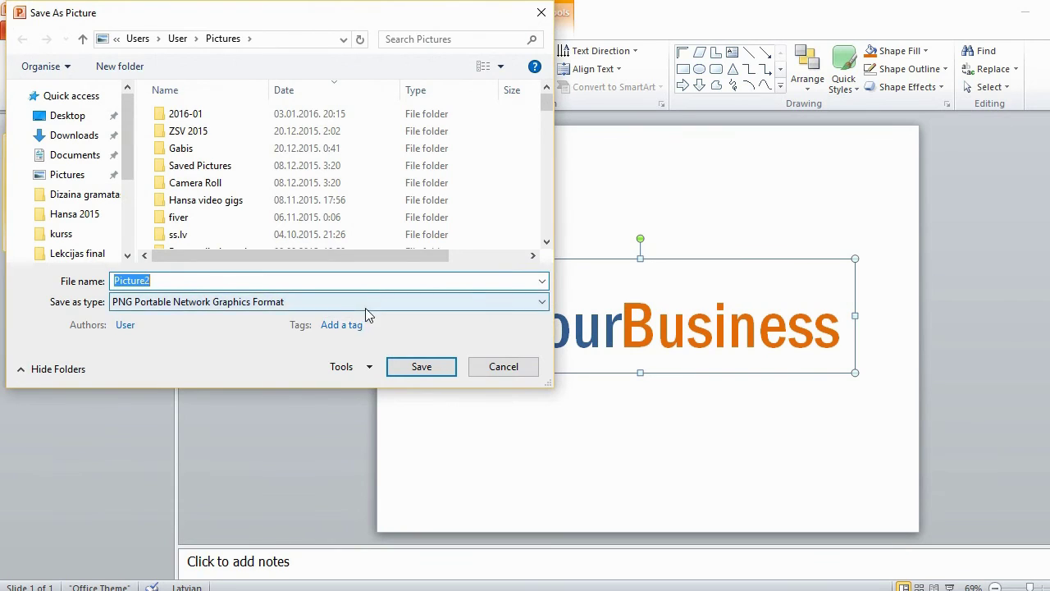
{"action": "left_click", "coordinate": [369, 310]}
{"action": "left_click", "coordinate": [271, 341]}
{"action": "left_click", "coordinate": [61, 233]}
{"action": "double_click", "coordinate": [157, 280]}
{"action": "type", "text": "l"}
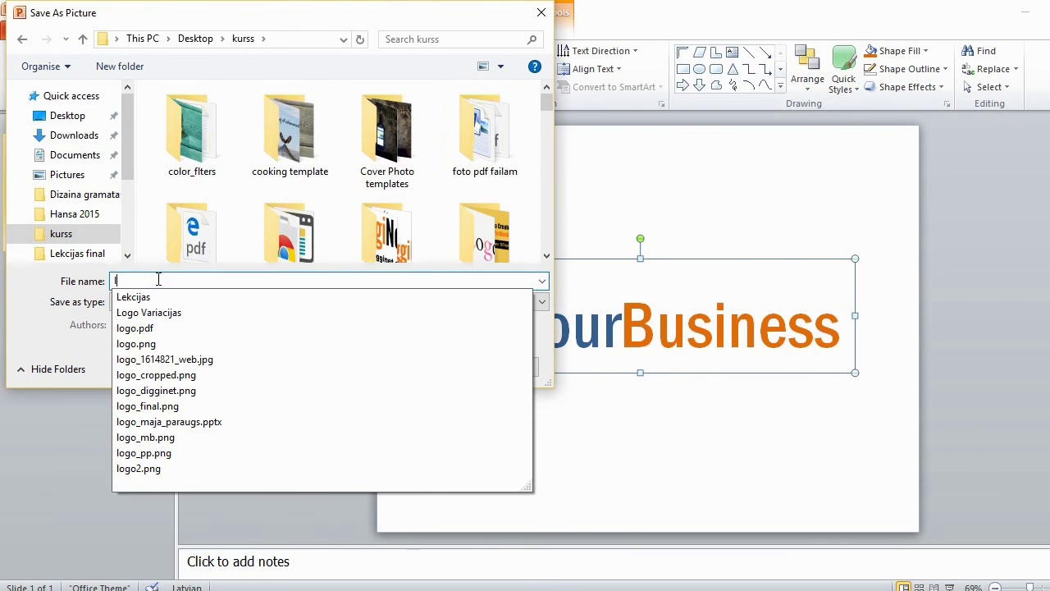
{"action": "type", "text": "ogo_pp"}
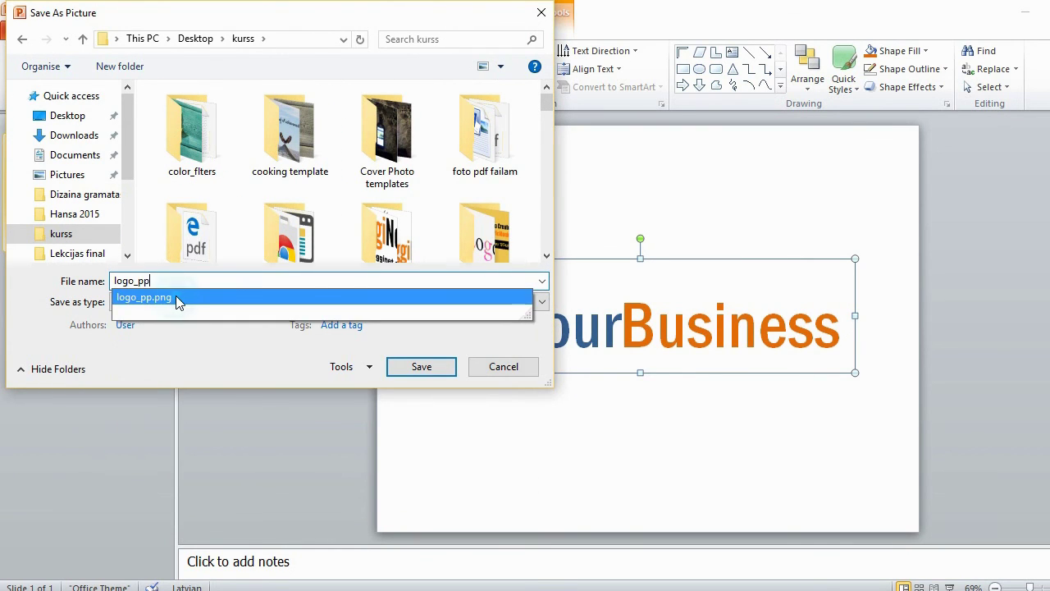
{"action": "left_click", "coordinate": [176, 296]}
{"action": "left_click", "coordinate": [419, 367]}
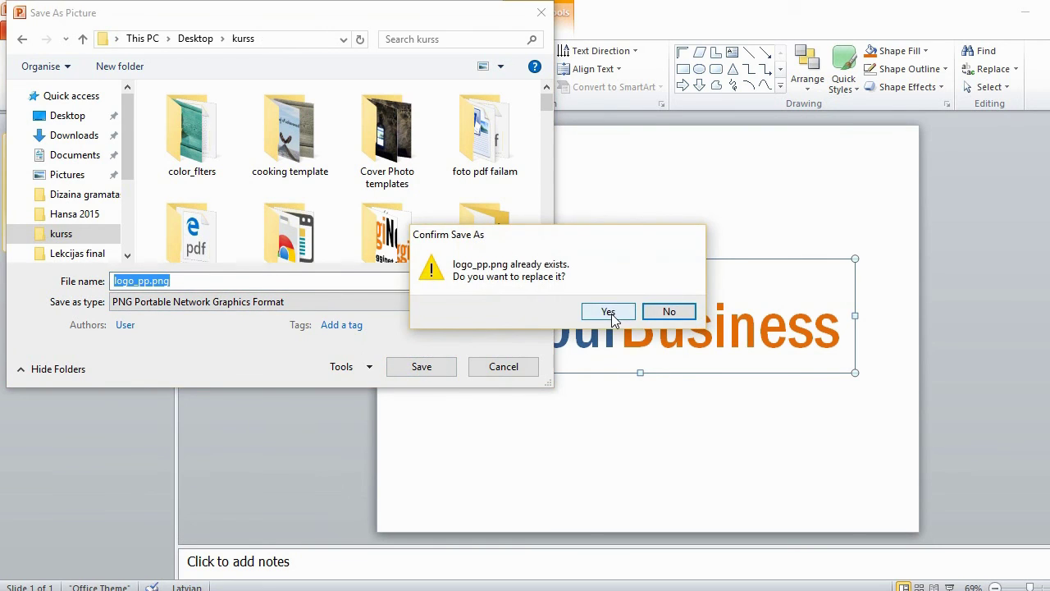